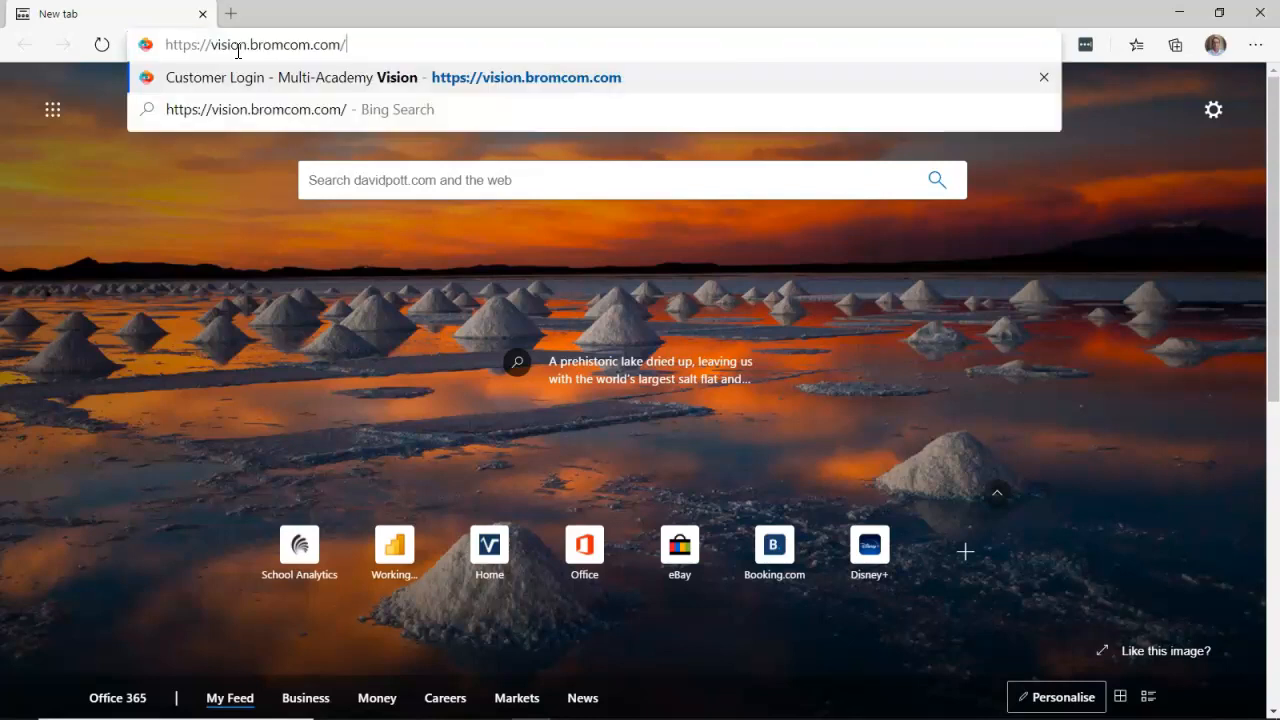
Step: Open vision.bromcom.com and go to the OData Integration page in the Reporting section
key("Return")
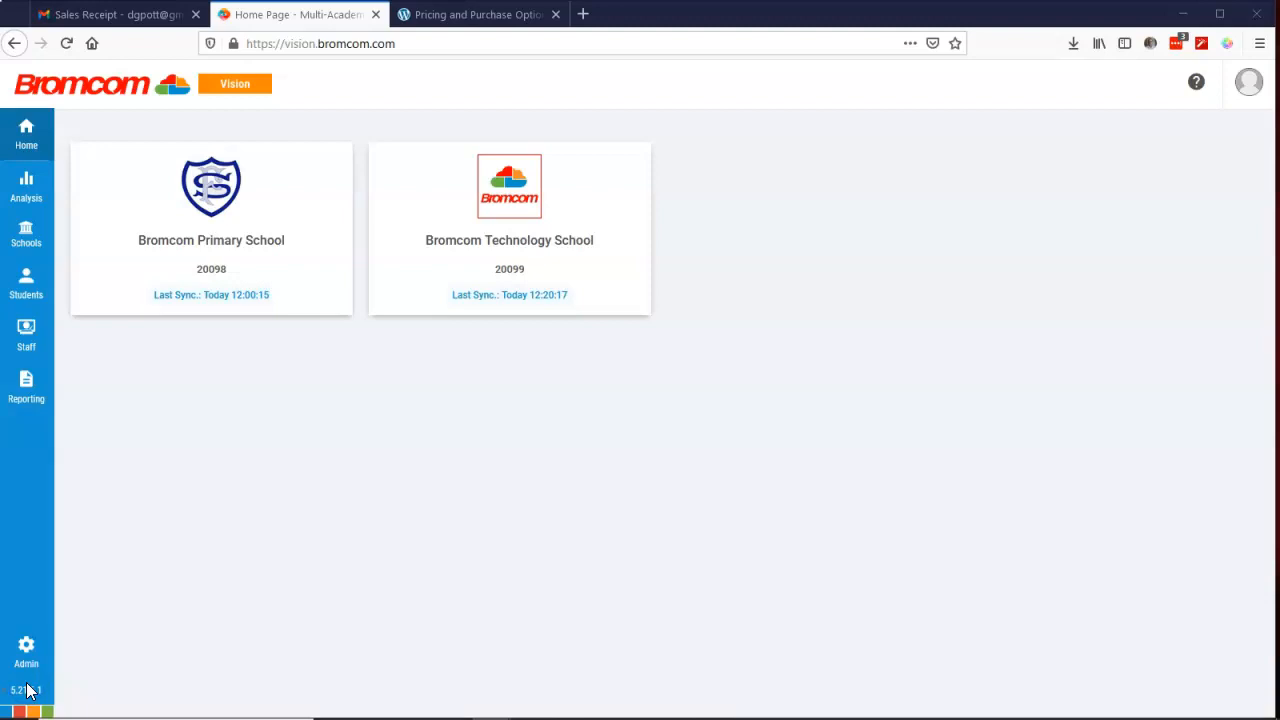
left_click(34, 383)
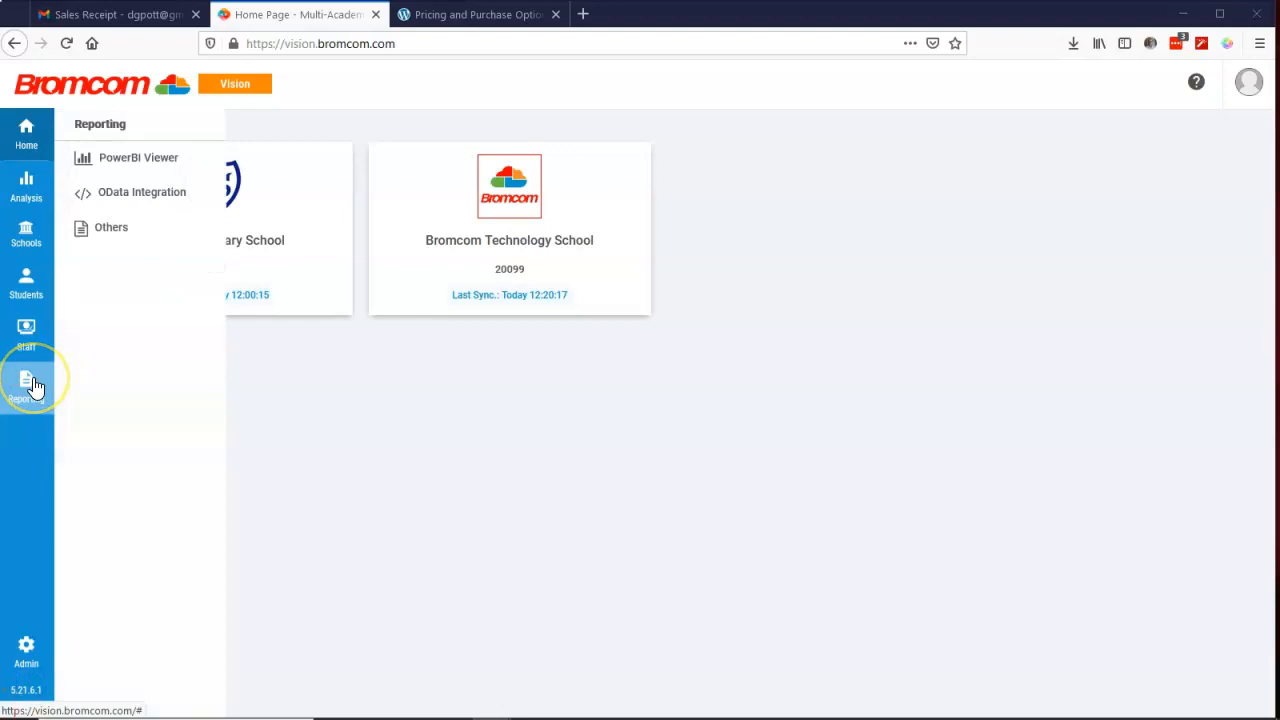
left_click(148, 203)
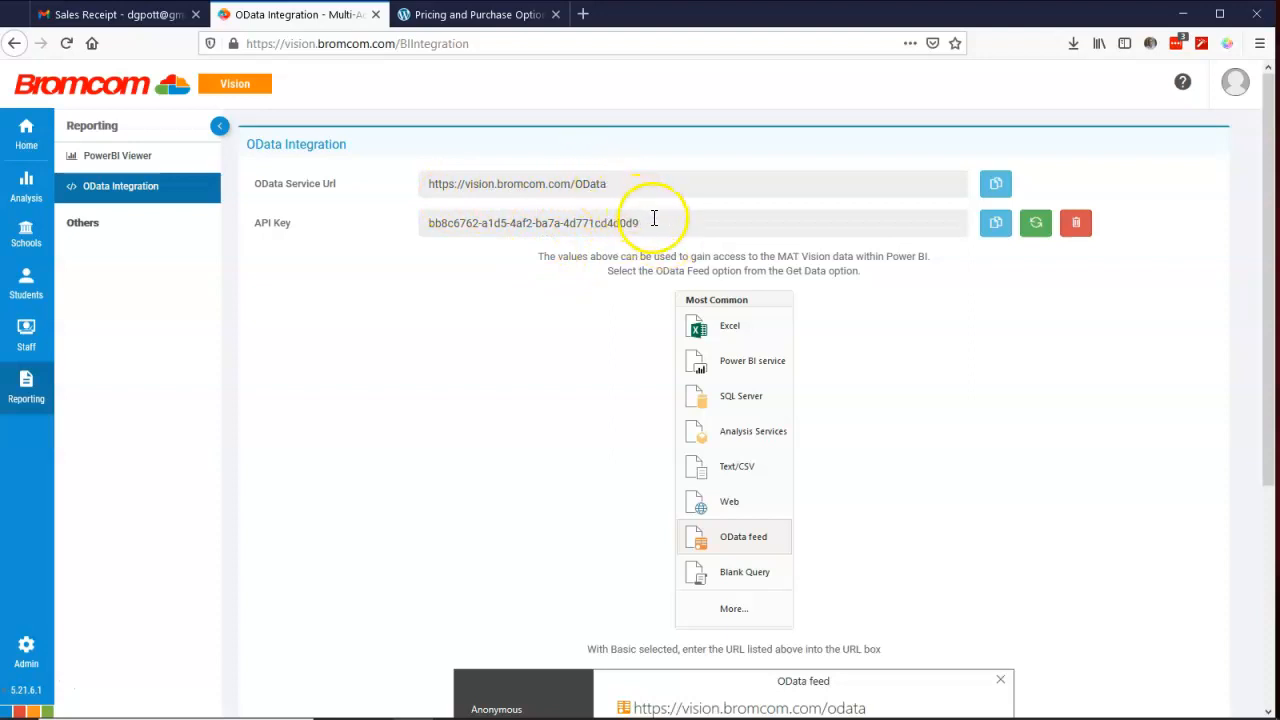
Step: Copy the OData Service Url and paste it into a new Notepad document, moving its window clear of the URL
left_click_drag(607, 184, 412, 183)
key("ctrl+c")
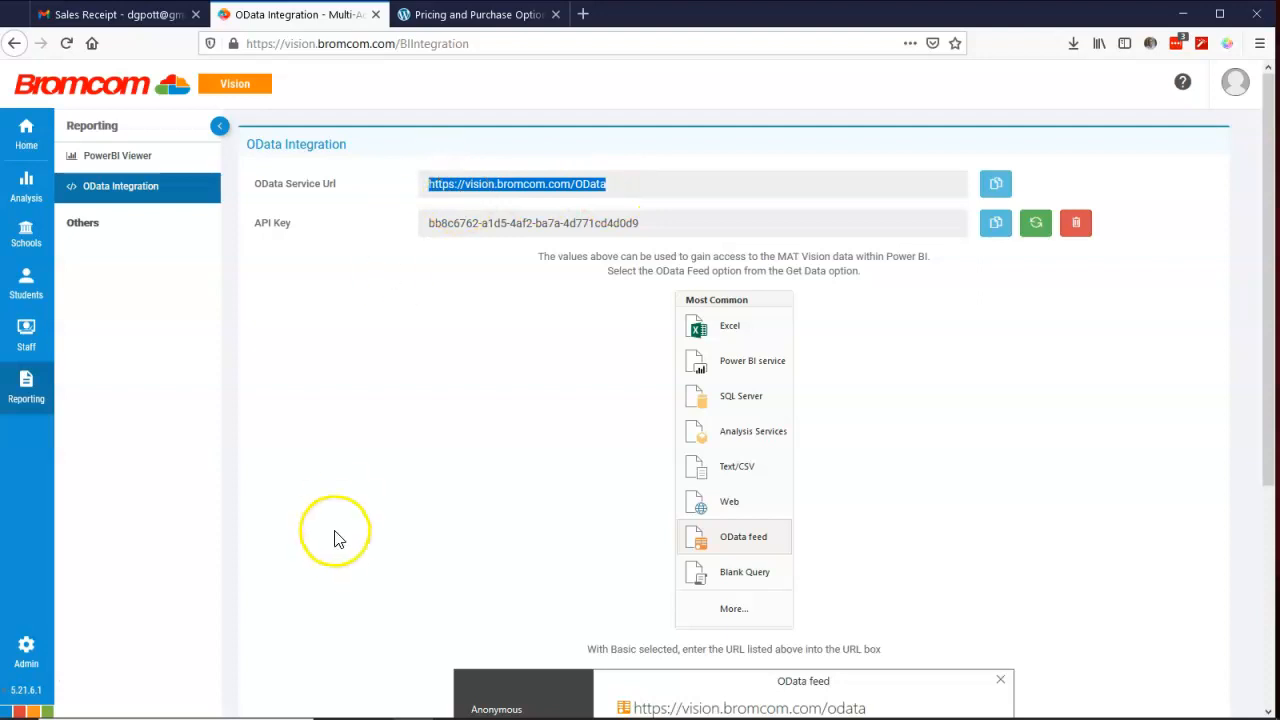
mouse_move(338, 716)
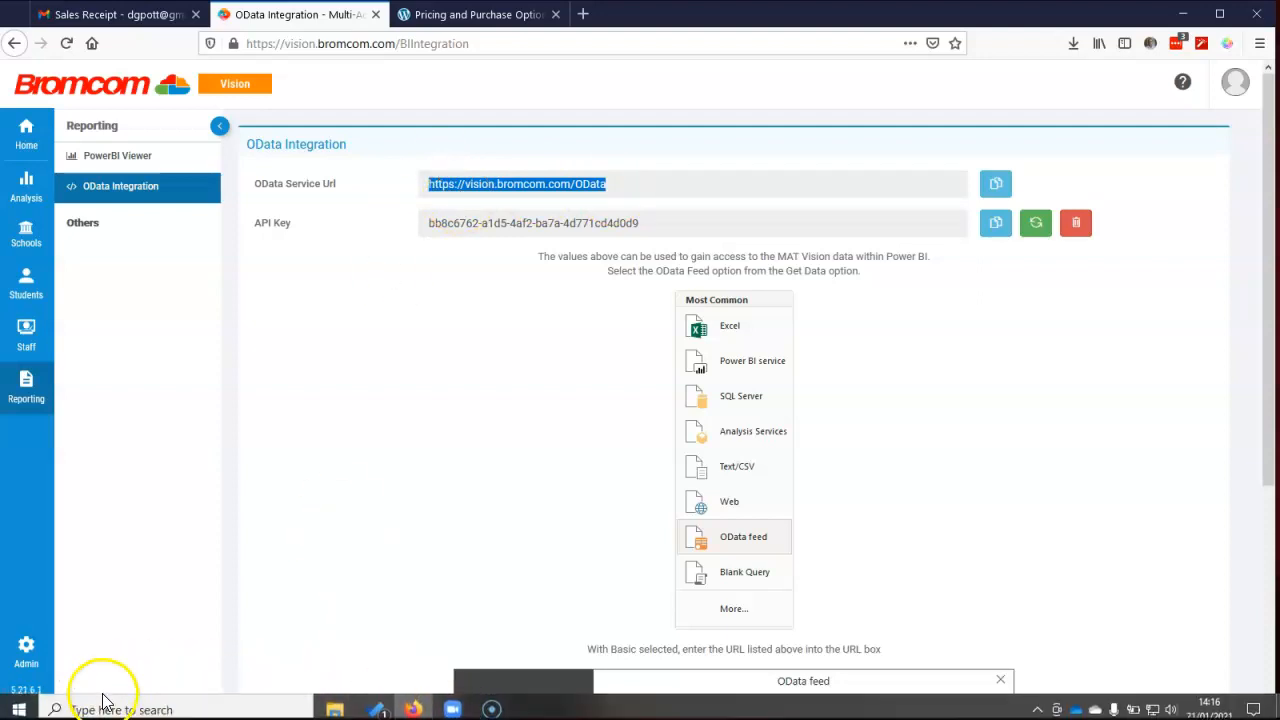
left_click(15, 708)
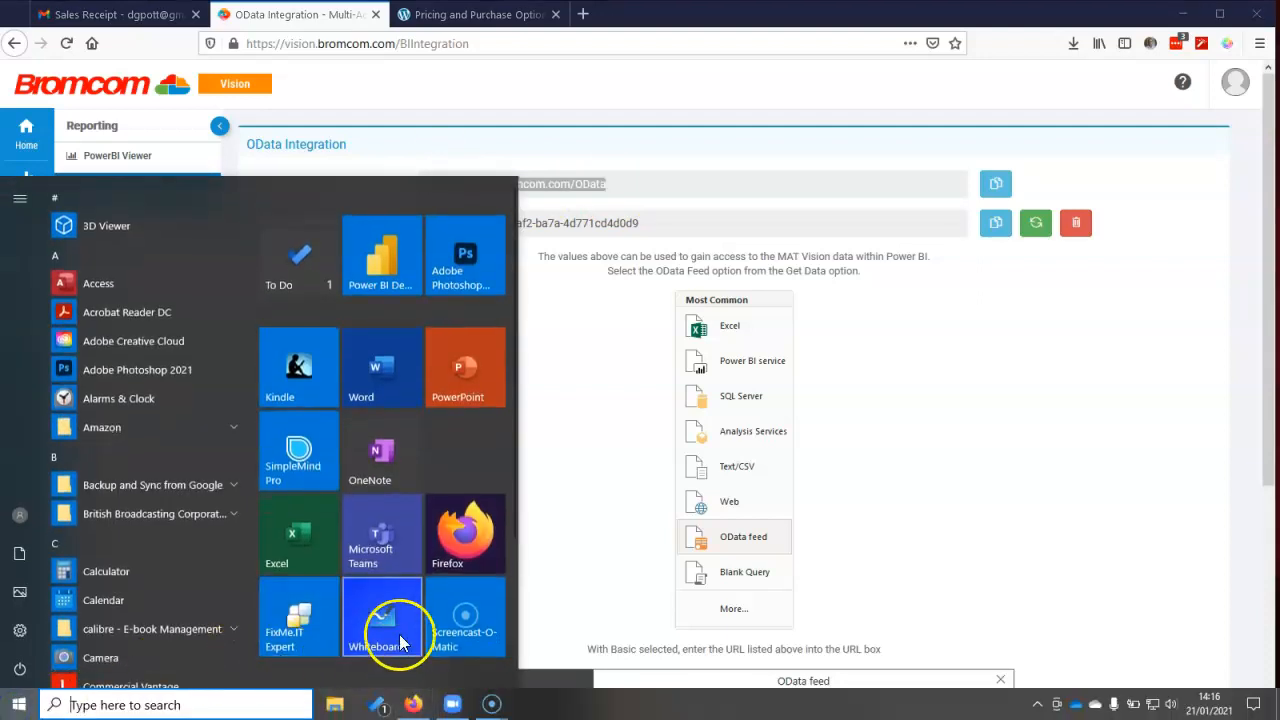
scroll(390, 620, "down", 3)
left_click(296, 608)
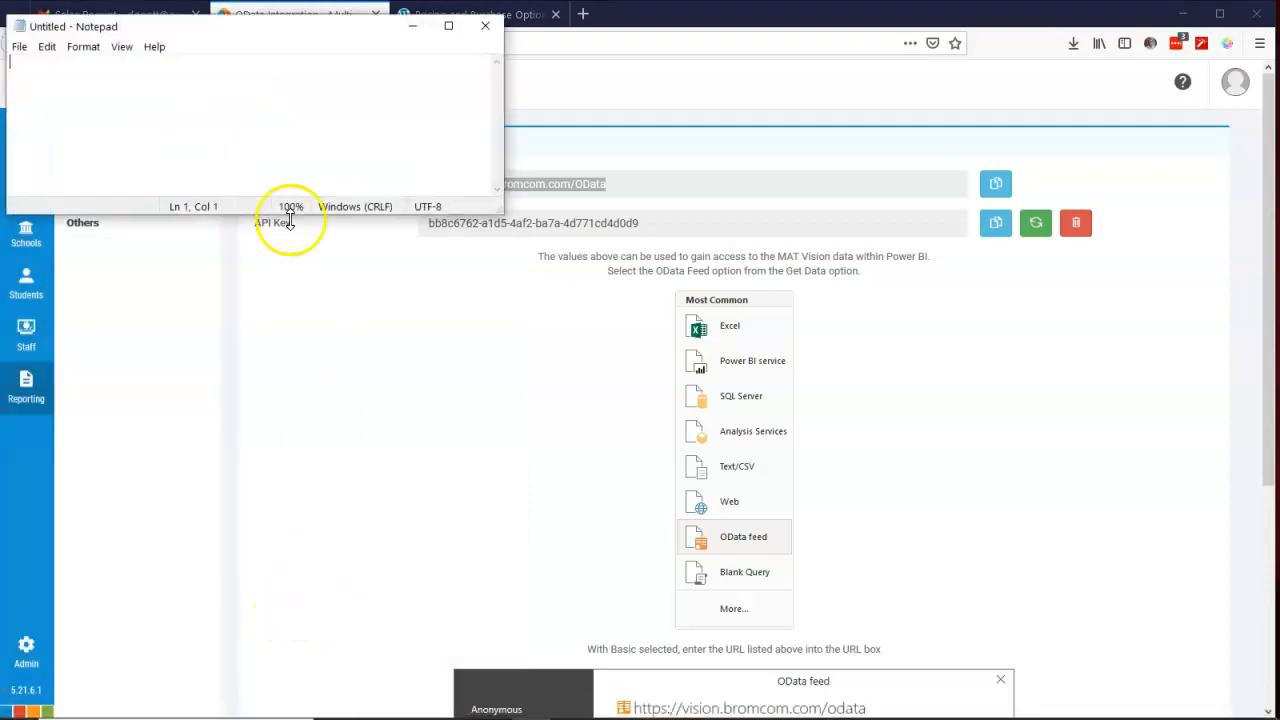
key("ctrl+v")
left_click_drag(219, 26, 342, 121)
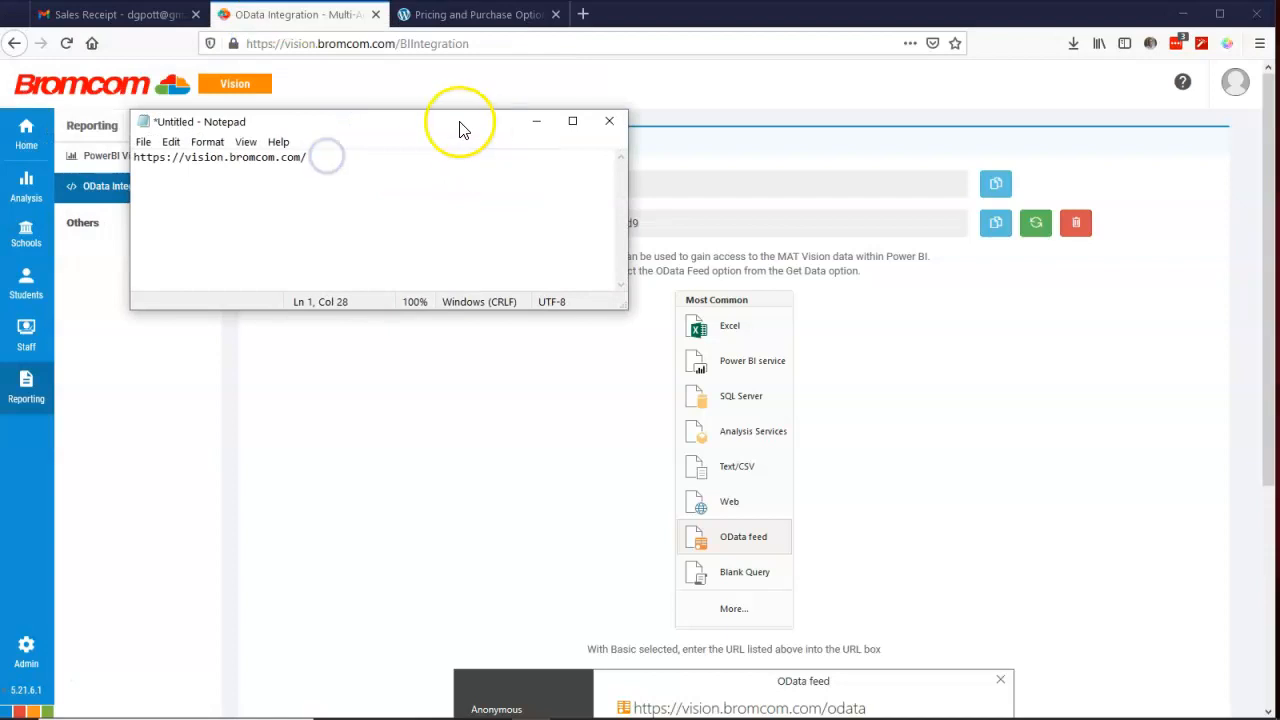
left_click_drag(443, 121, 686, 289)
left_click_drag(622, 184, 405, 181)
key("ctrl+c")
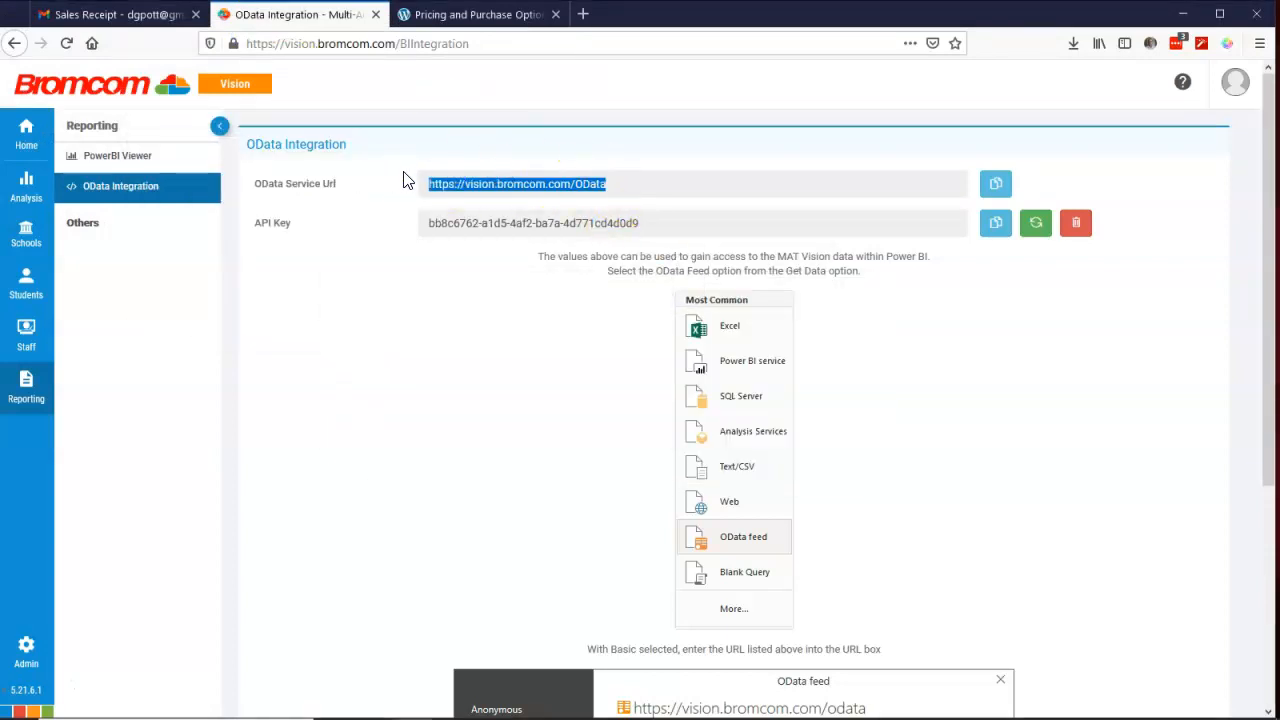
key("alt+Tab")
left_click_drag(571, 323, 349, 309)
key("ctrl+v")
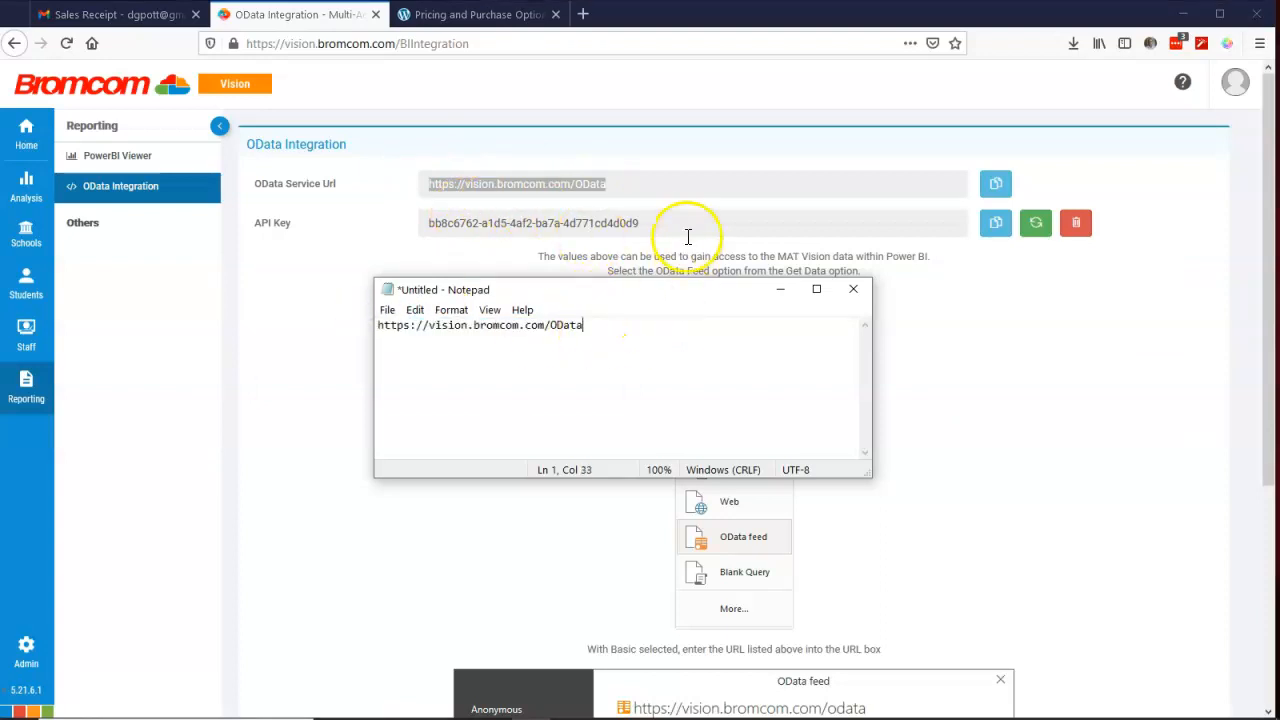
Step: Copy the API key from the OData Integration page, paste it on the second line in Notepad, and minimize Notepad
left_click(823, 223)
left_click(987, 238)
left_click(995, 225)
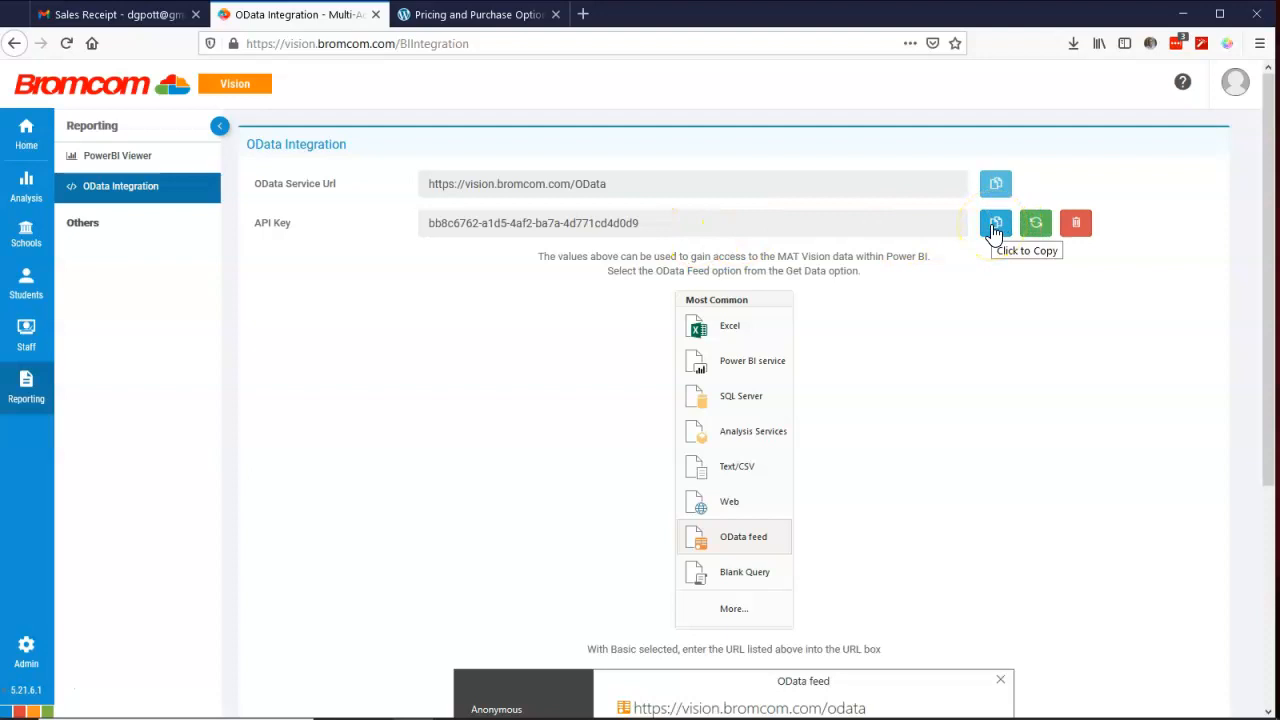
key("alt+Tab")
left_click(611, 371)
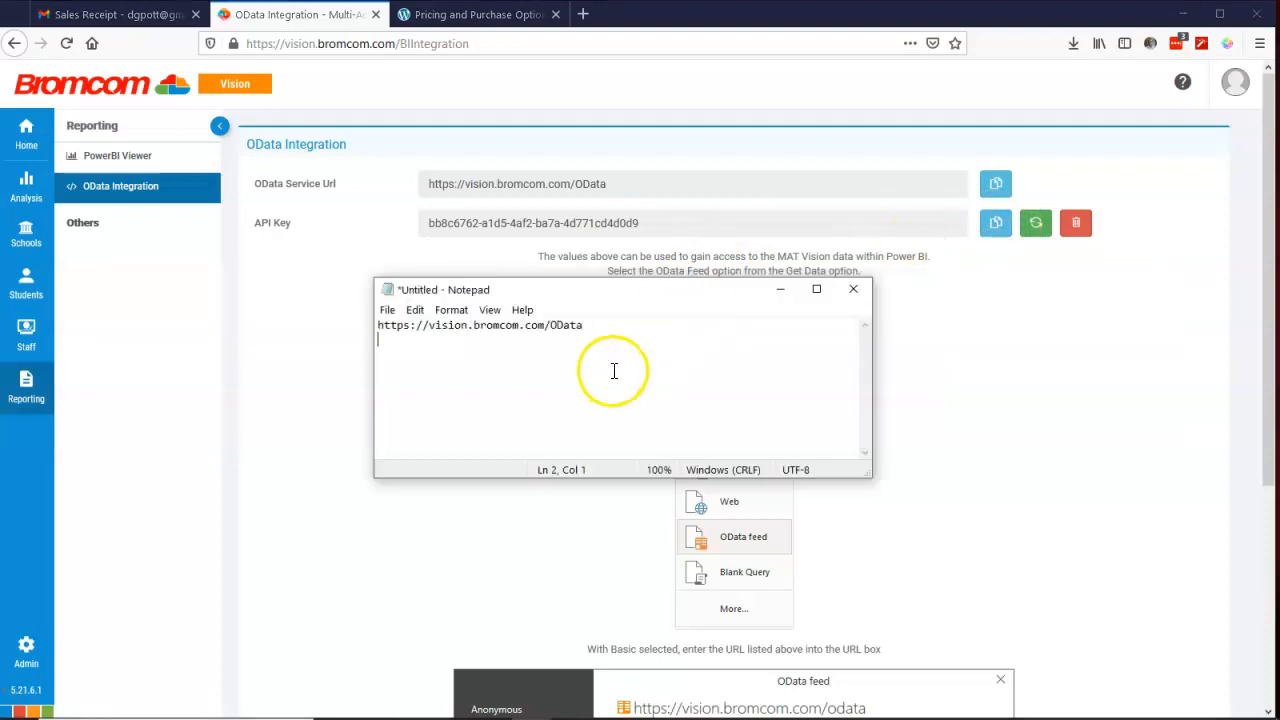
key("ctrl+v")
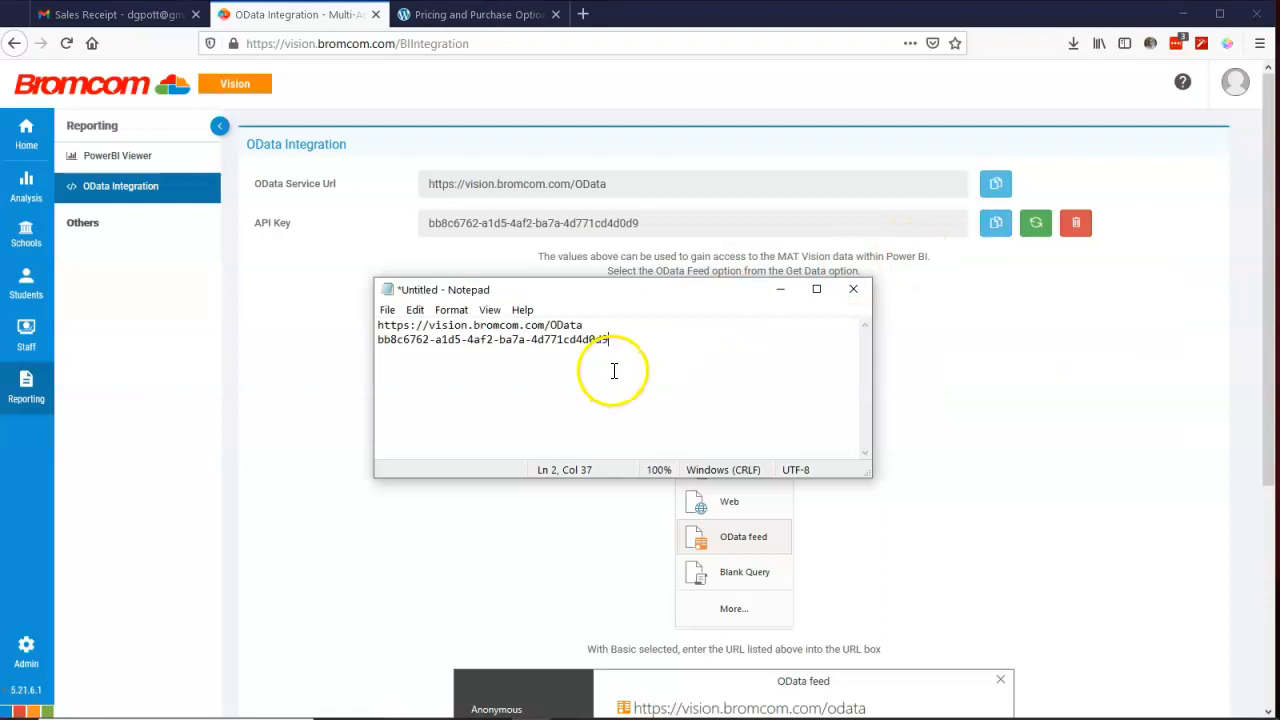
left_click(782, 290)
Step: Review the OData connection instructions, switch to Power BI Desktop and start getting data with the OData Feed connector
scroll(891, 391, "down", 3)
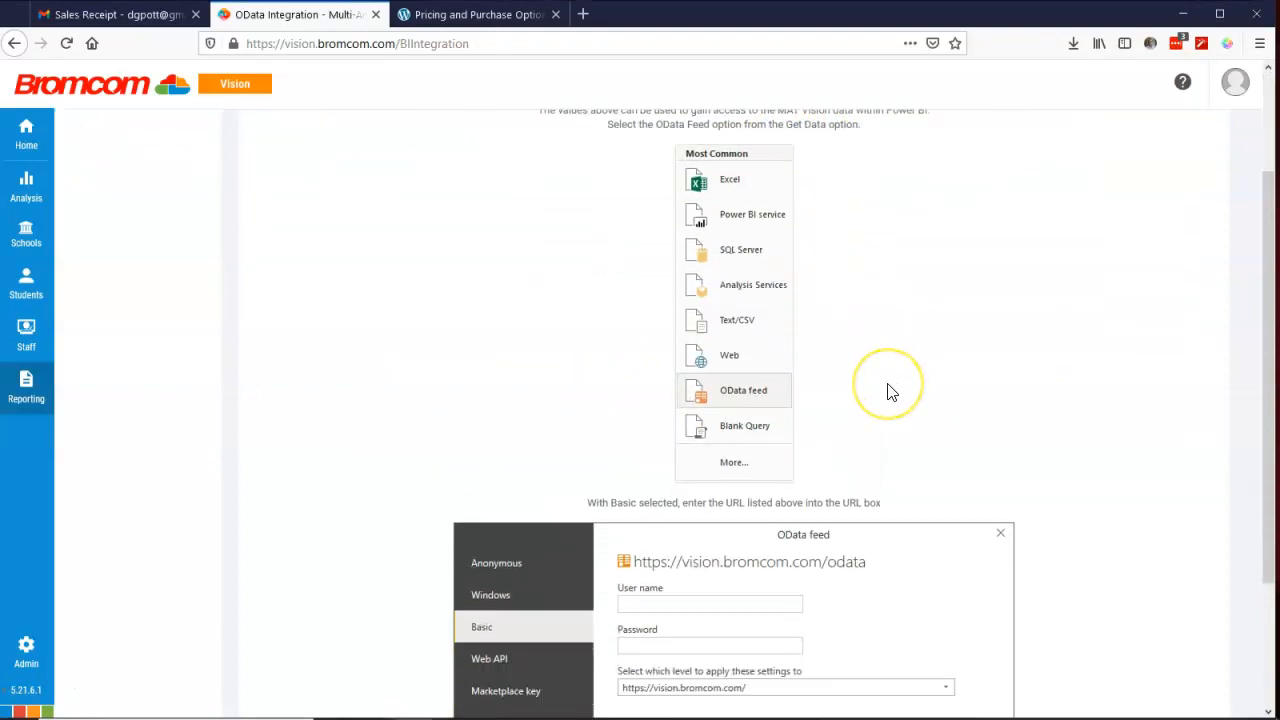
scroll(891, 391, "down", 2)
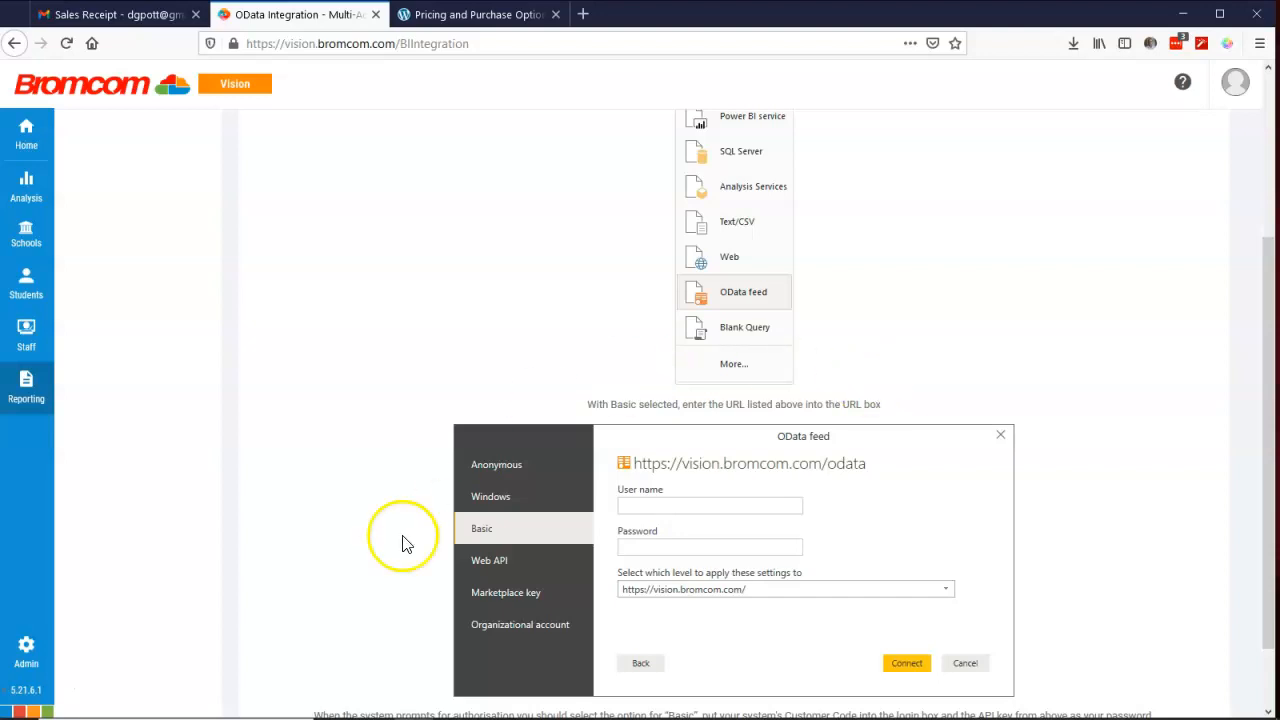
left_click(26, 683)
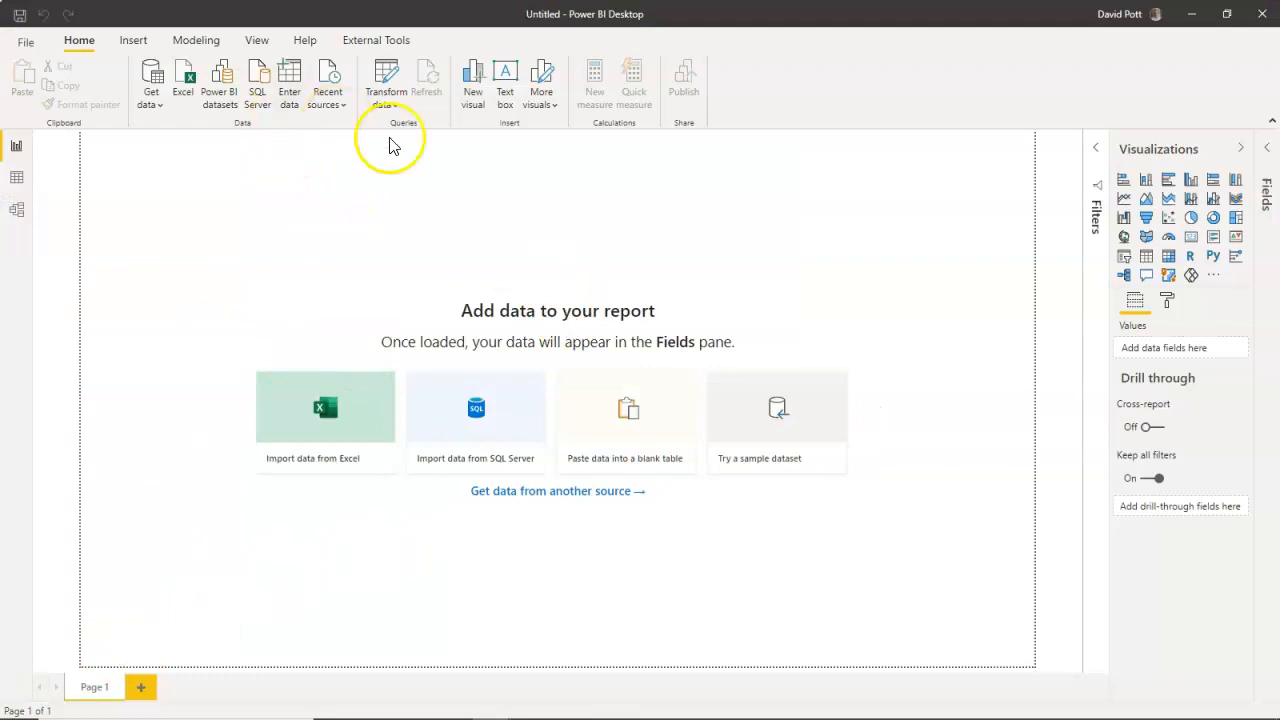
left_click(155, 88)
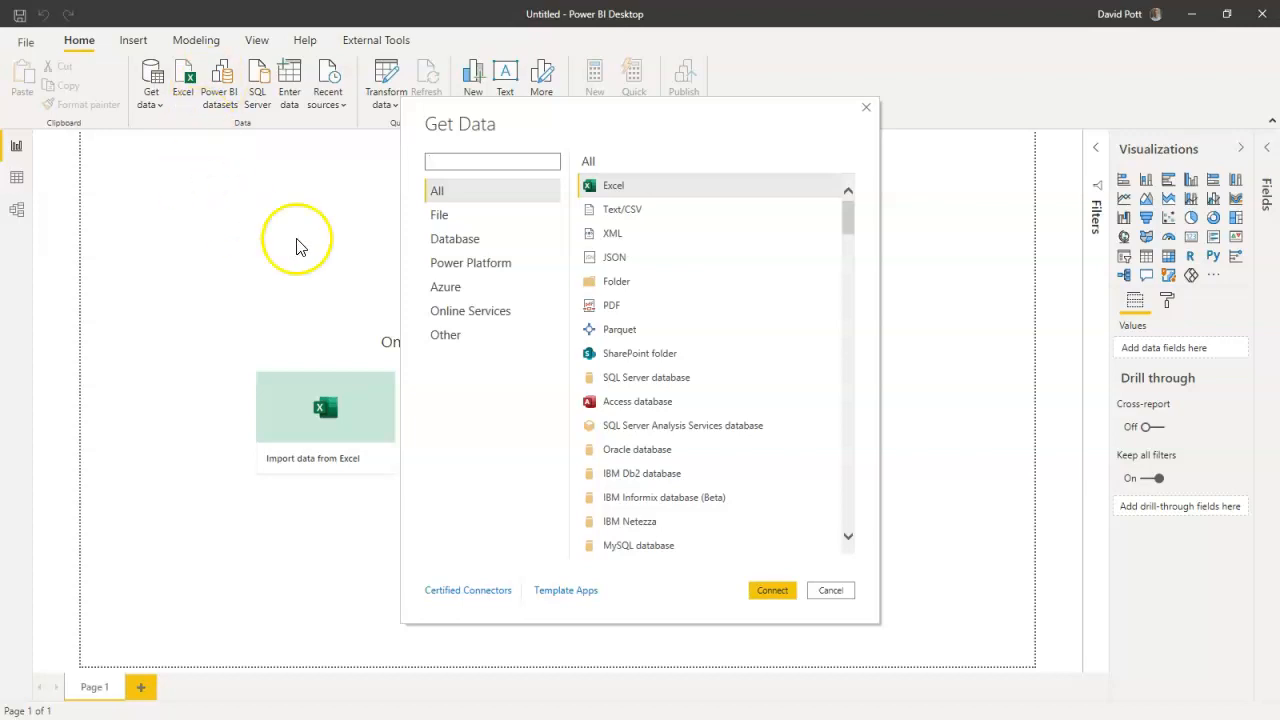
left_click(460, 162)
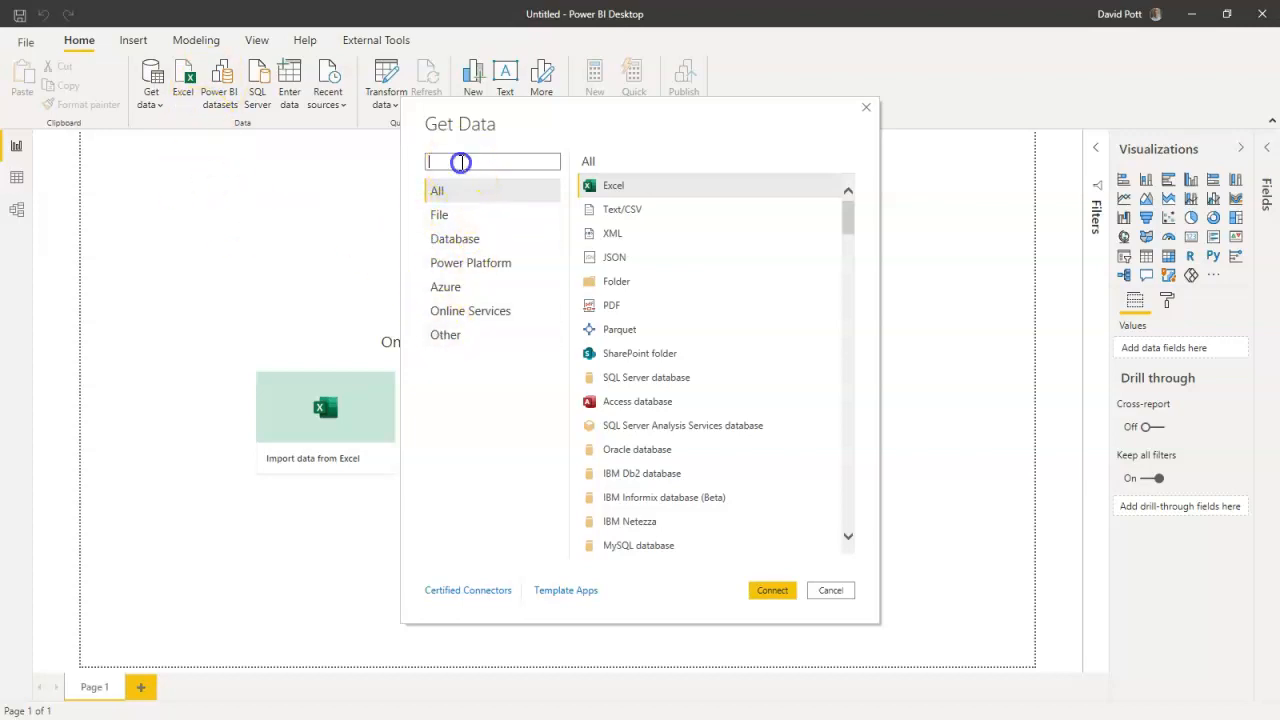
type("odata")
left_click(642, 191)
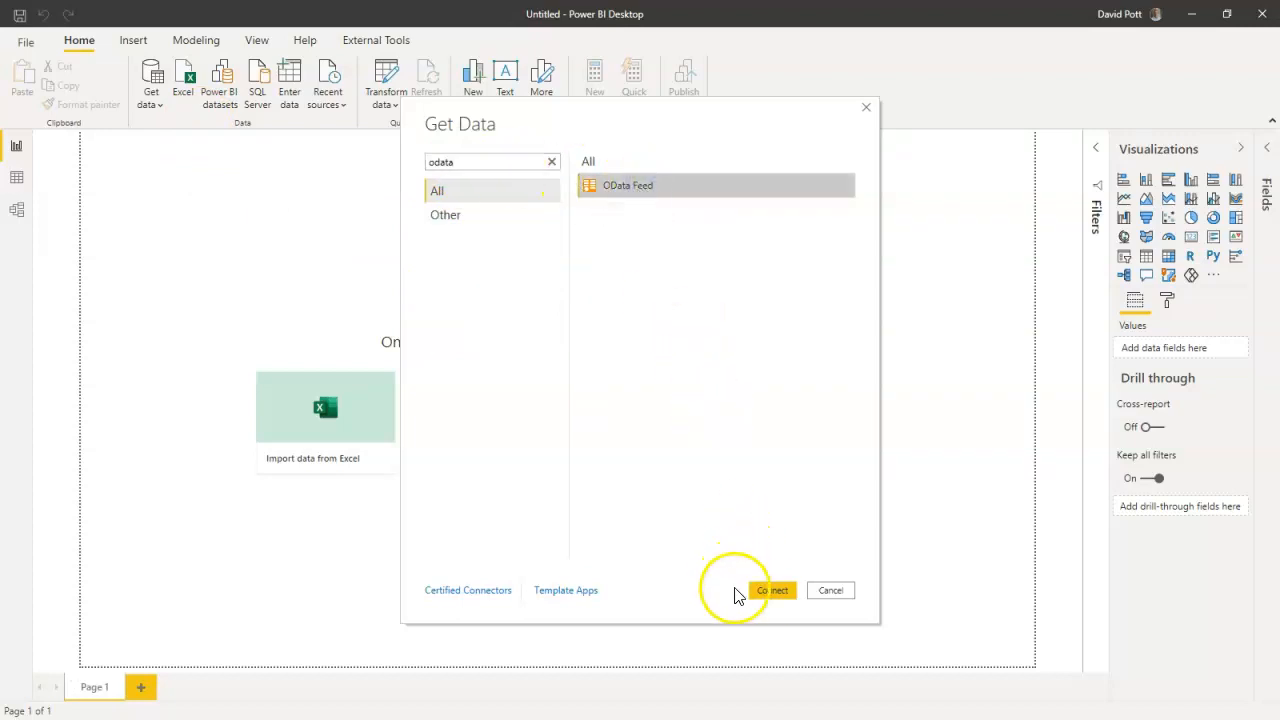
left_click(762, 591)
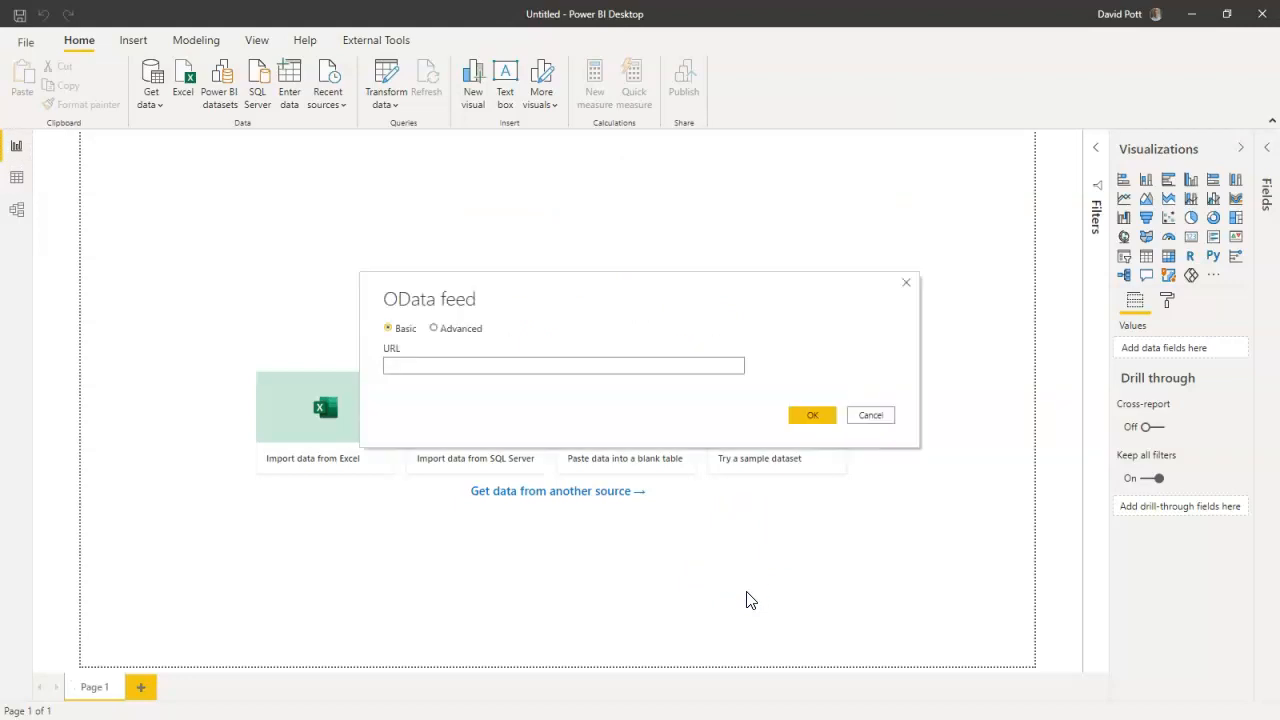
left_click(722, 598)
key("alt+Tab")
key("Tab")
key("Tab")
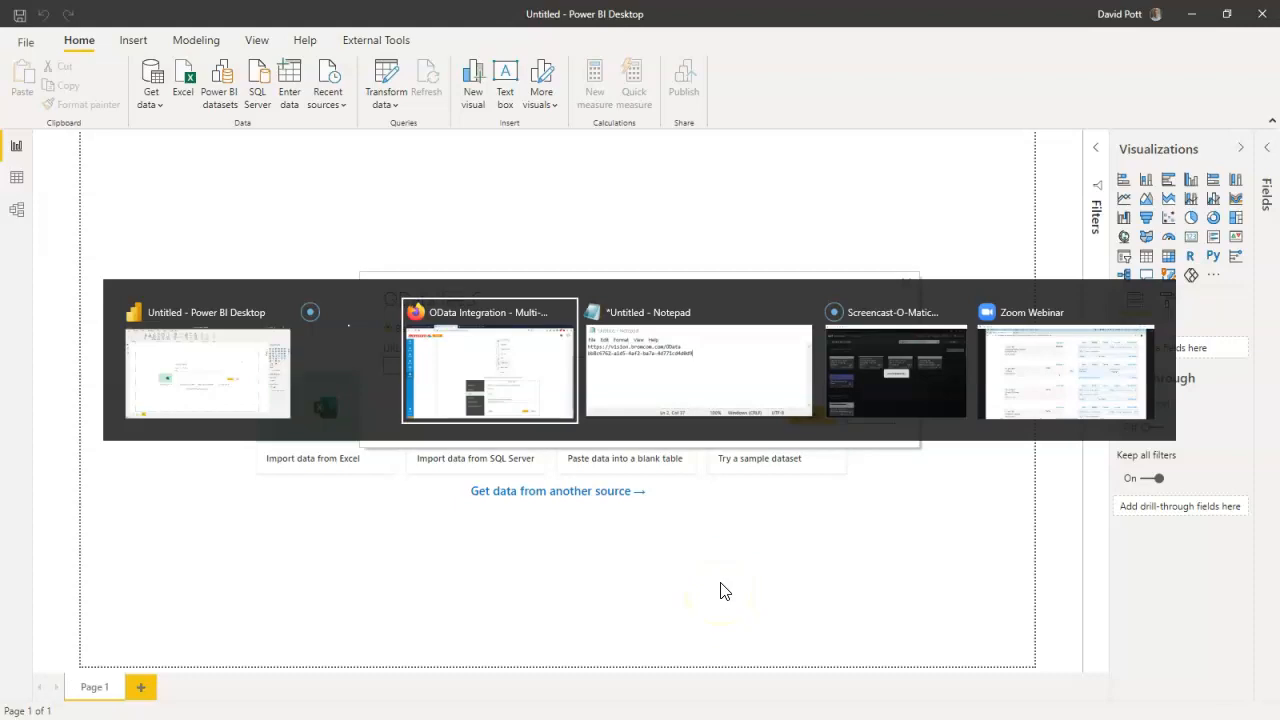
left_click_drag(583, 326, 364, 323)
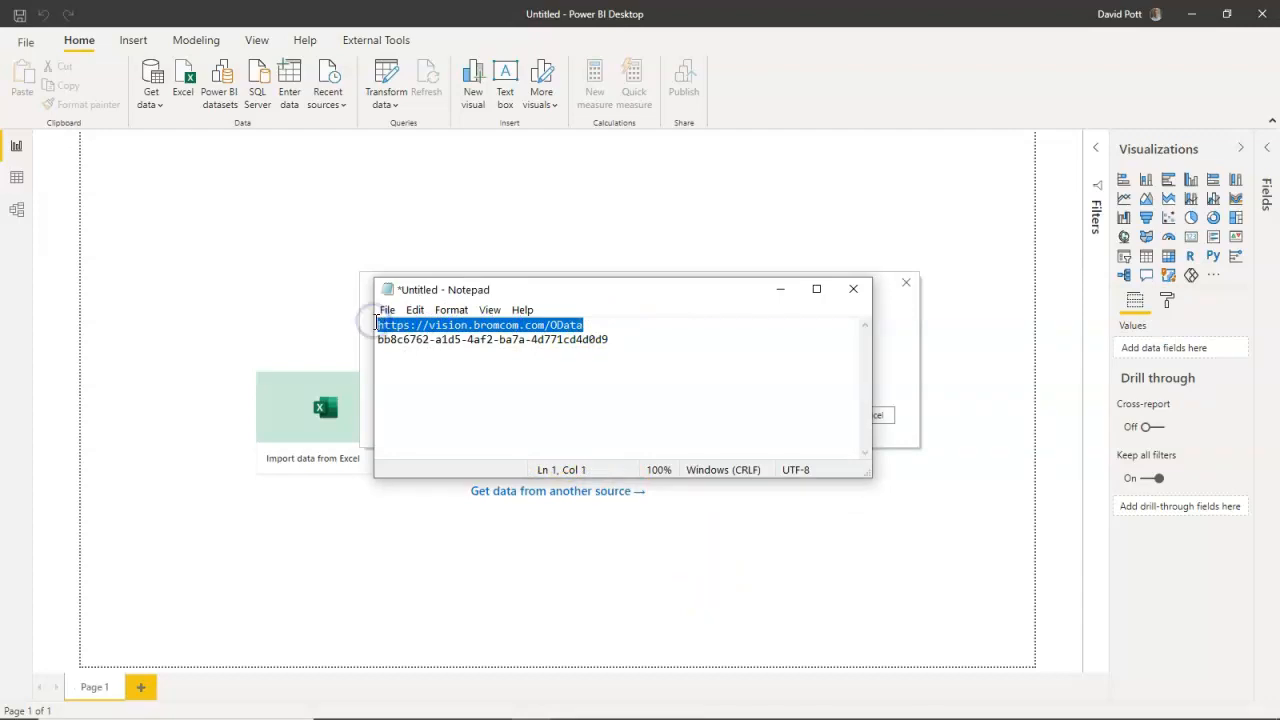
left_click(349, 510)
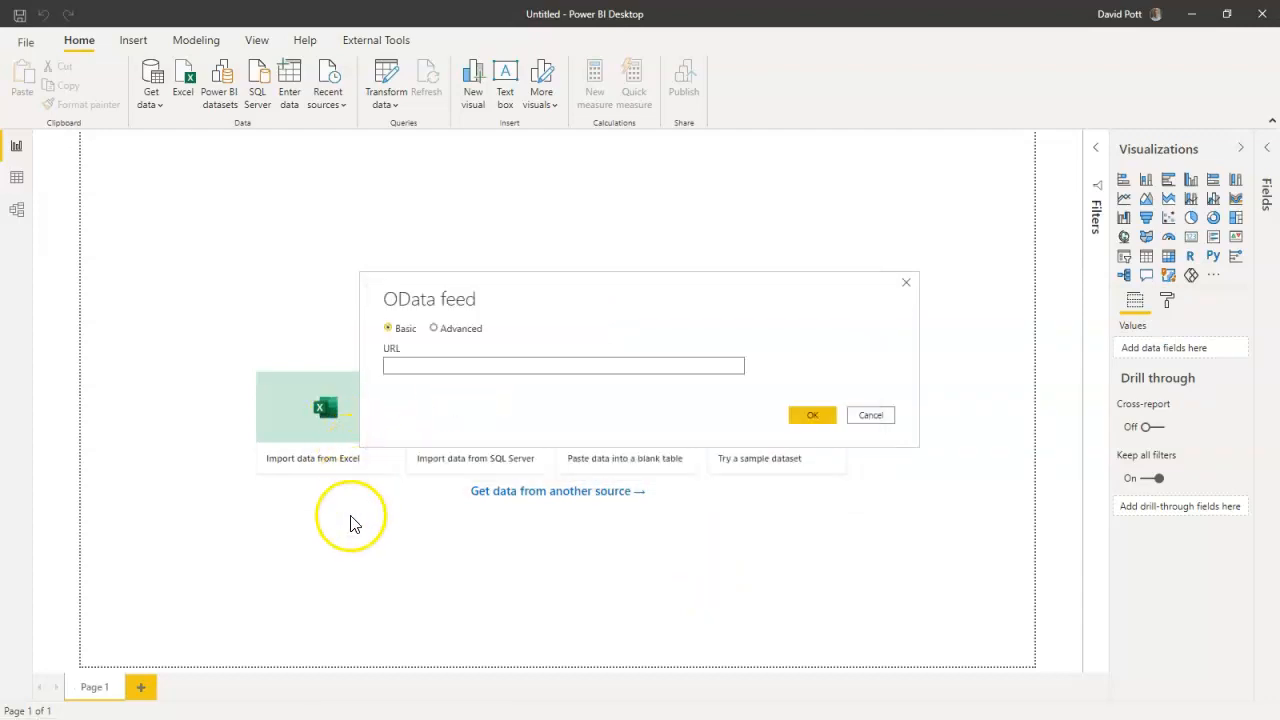
left_click(434, 363)
key("ctrl+v")
key("Return")
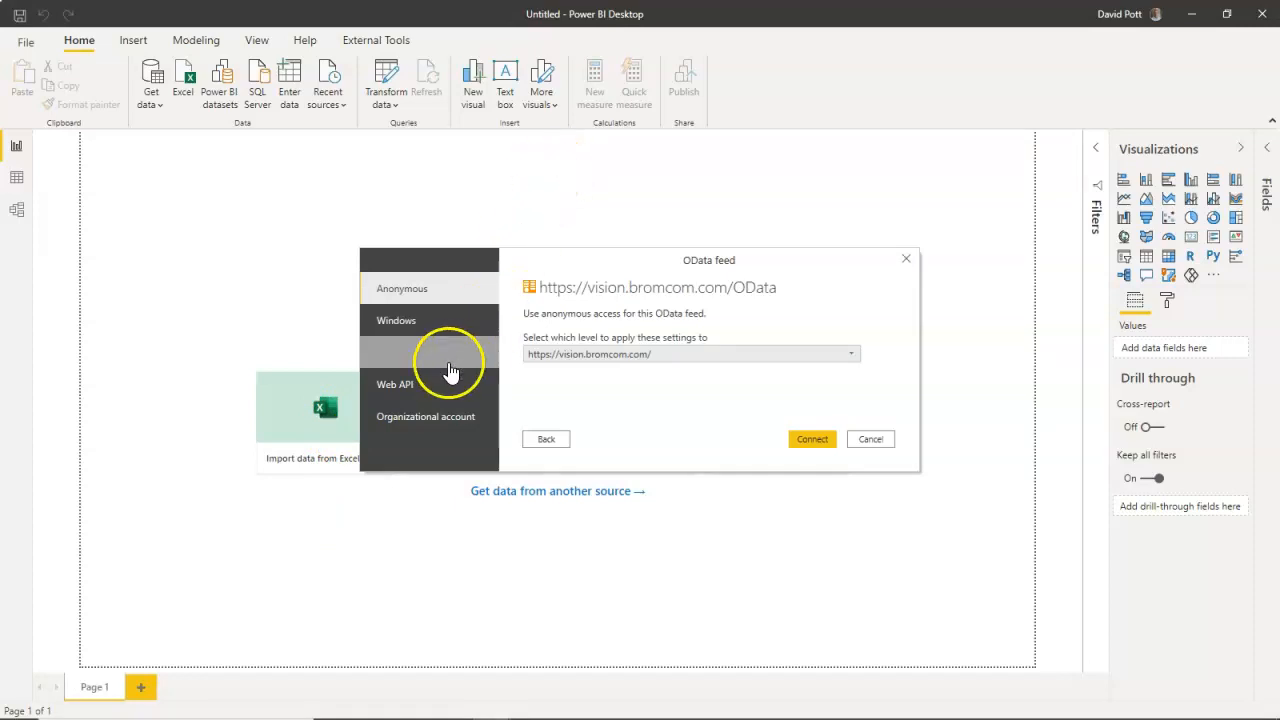
Step: Connect to the feed with Basic authentication, entering the customer code as user name and pasting the API key as password
left_click(412, 358)
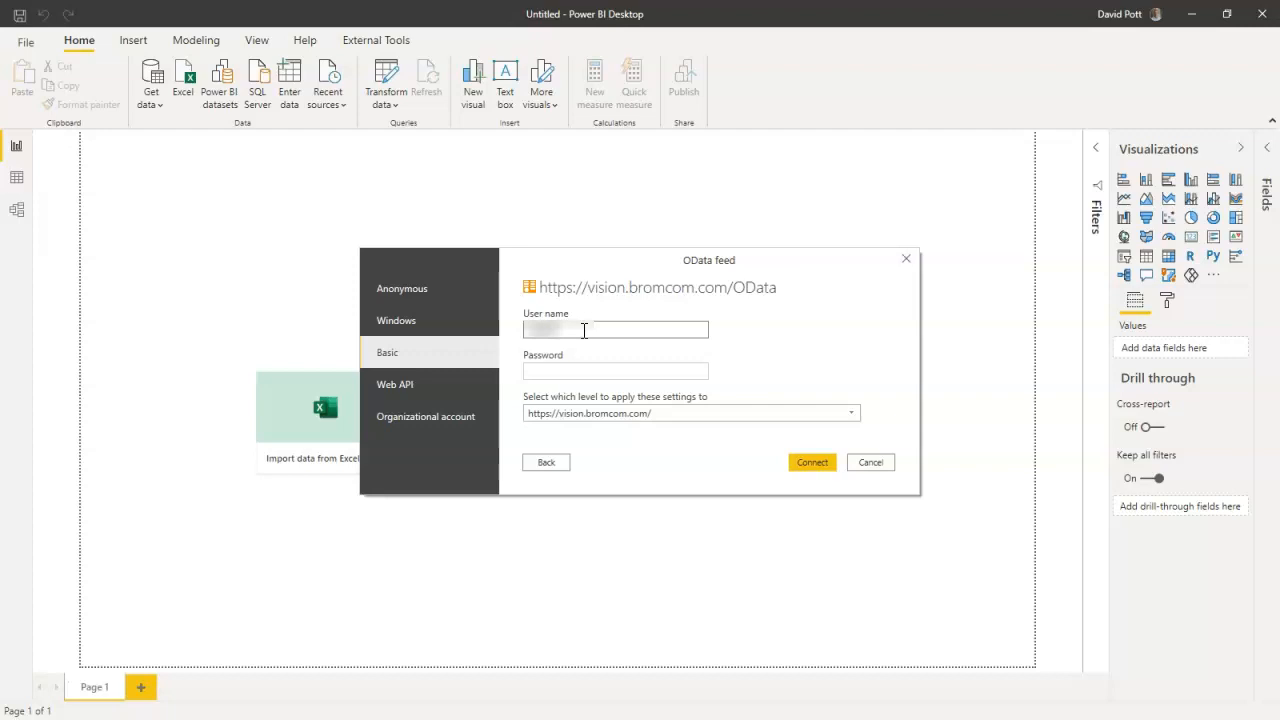
left_click(591, 371)
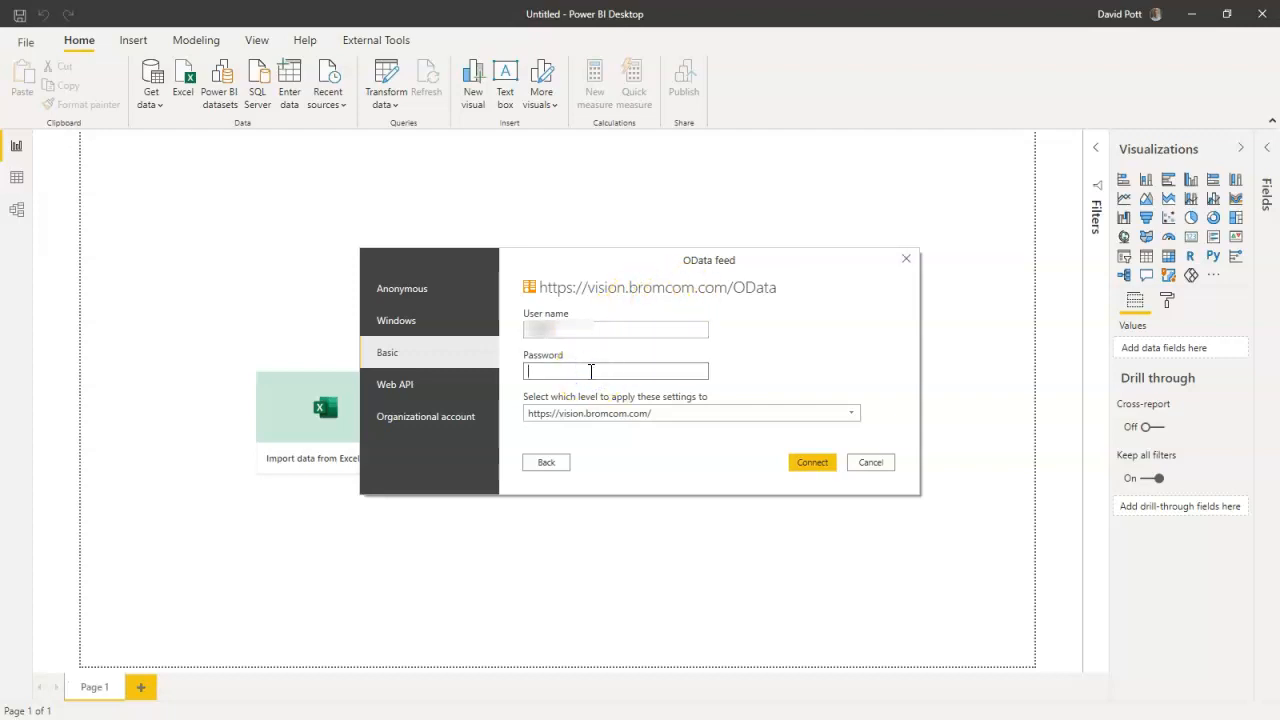
key("alt+Tab")
key("alt+Tab")
key("alt+Tab")
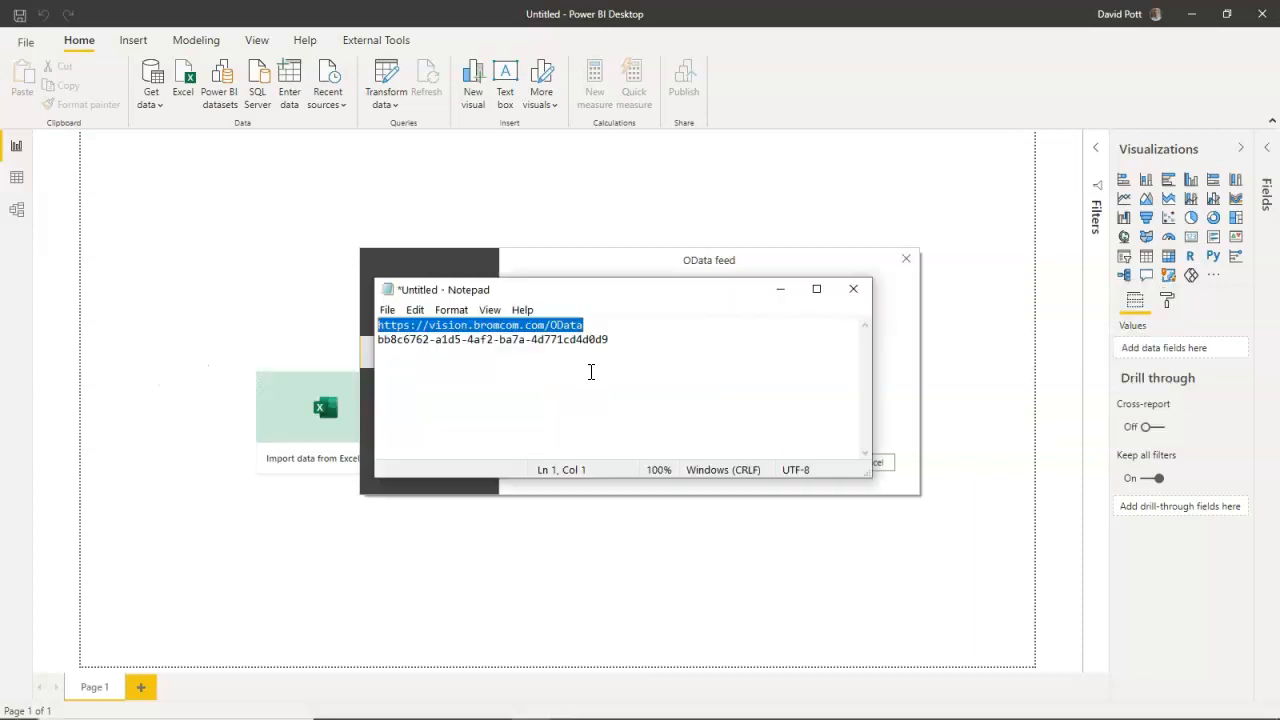
left_click_drag(610, 340, 377, 341)
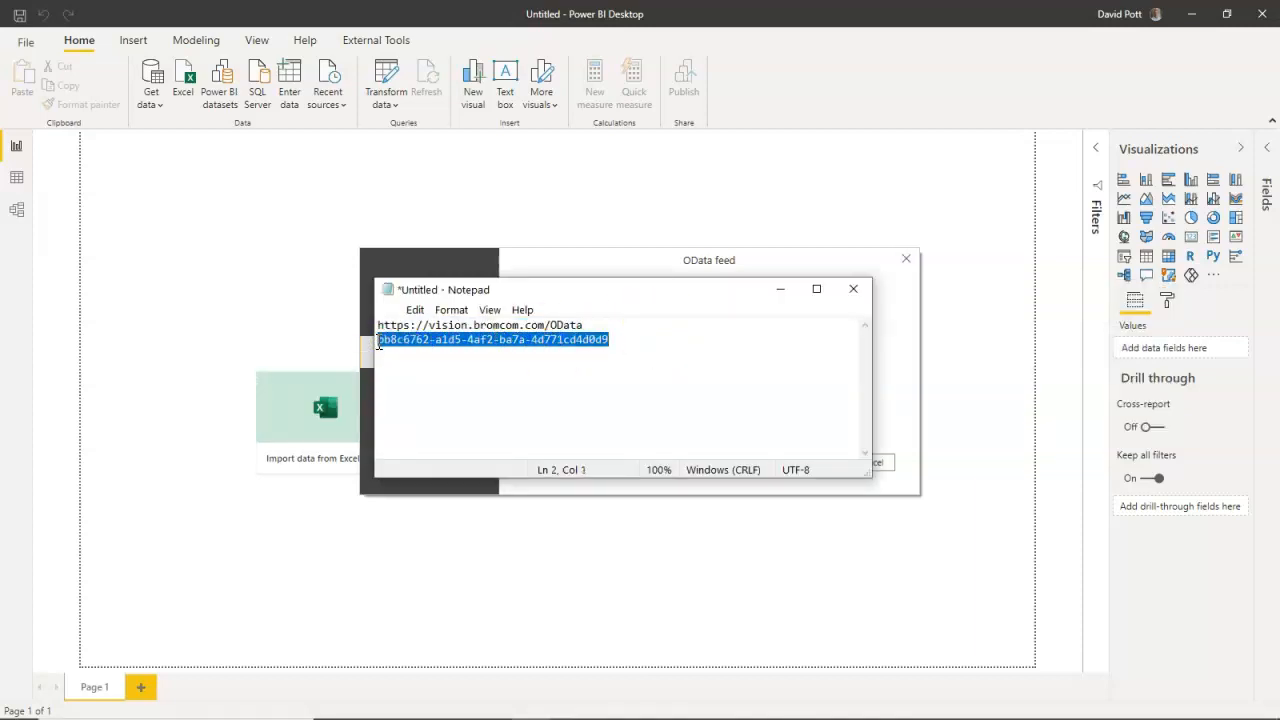
key("alt+Tab")
left_click(535, 371)
key("ctrl+v")
left_click(812, 462)
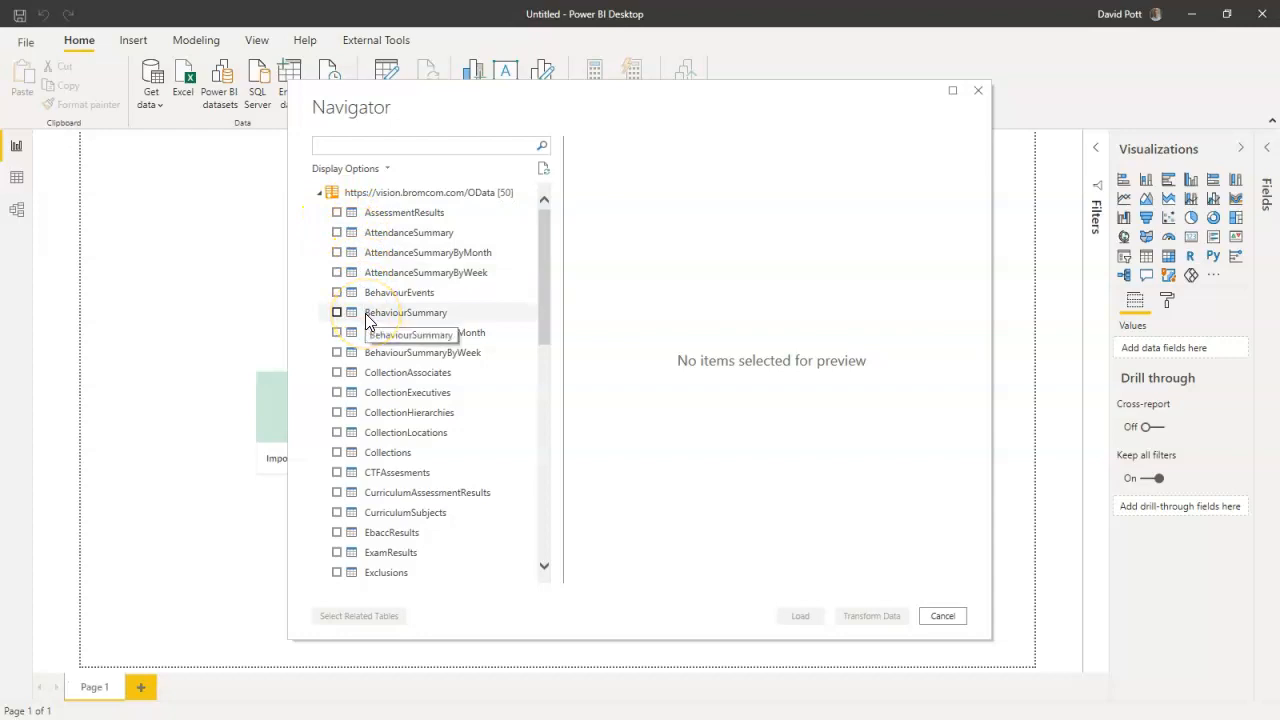
Step: Look through the full list of tables offered by the OData feed, including the monthly and weekly attendance summaries
left_click_drag(541, 278, 538, 500)
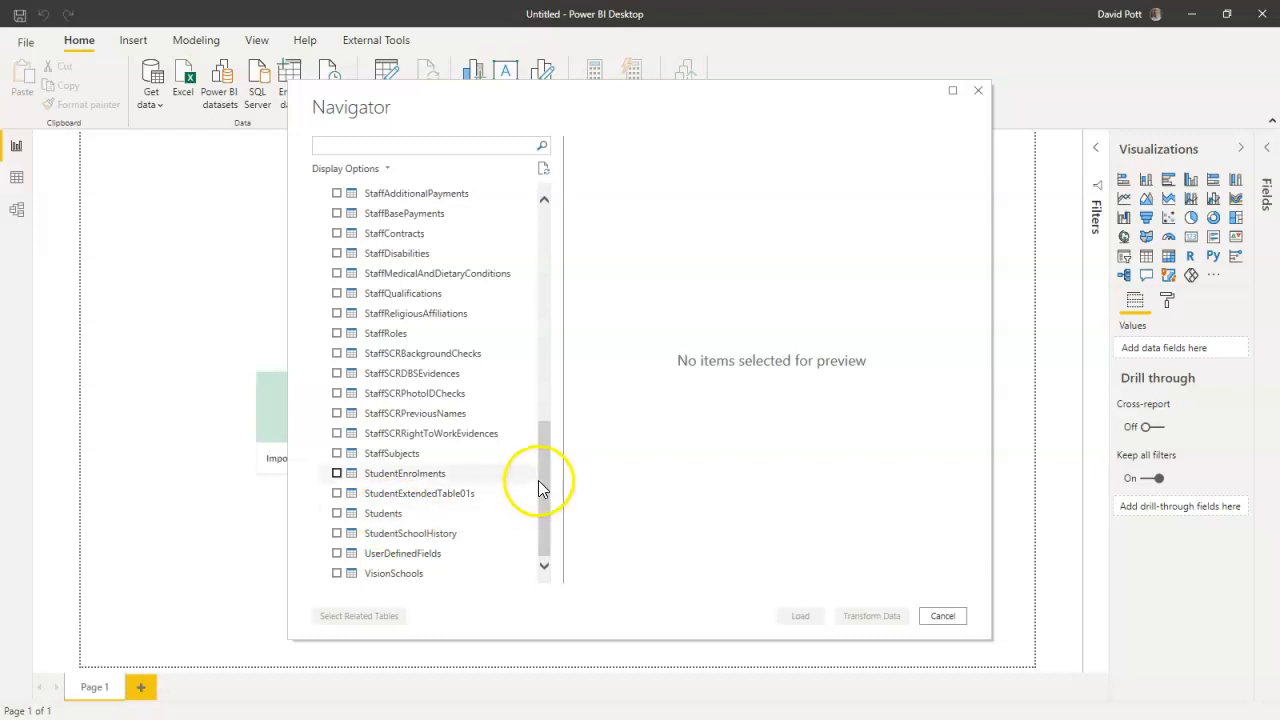
left_click_drag(543, 478, 561, 406)
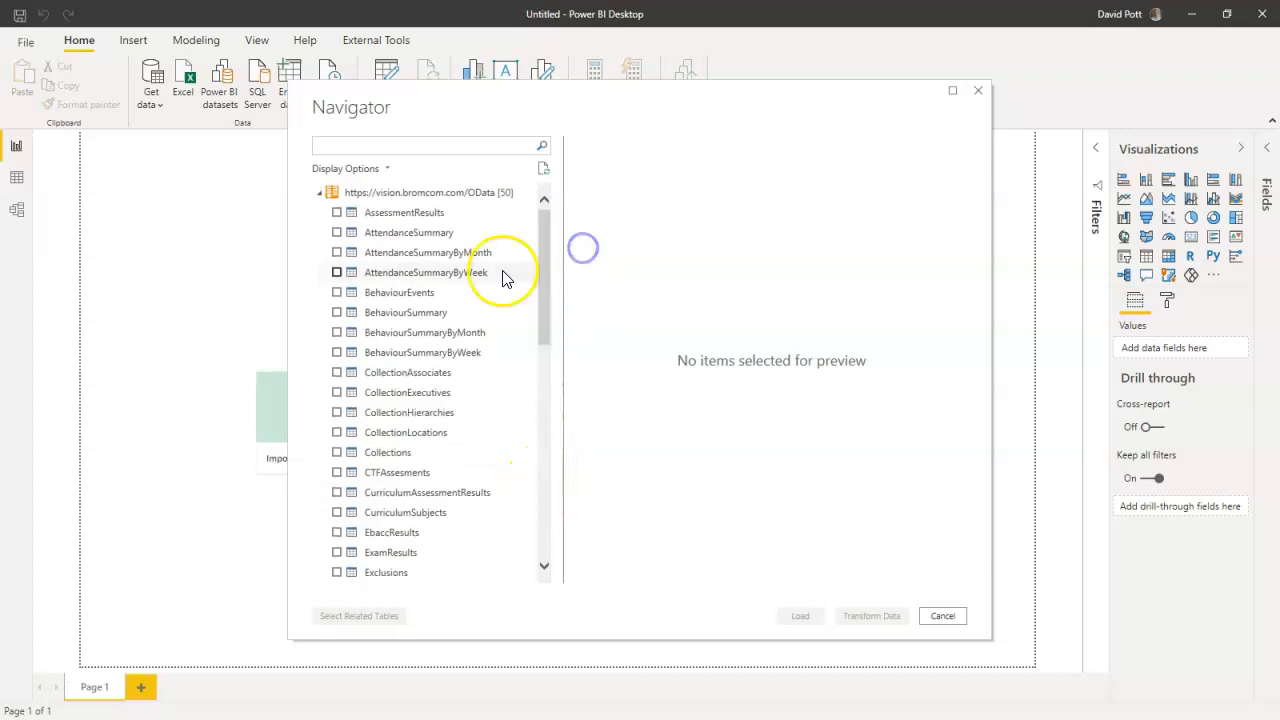
left_click(449, 260)
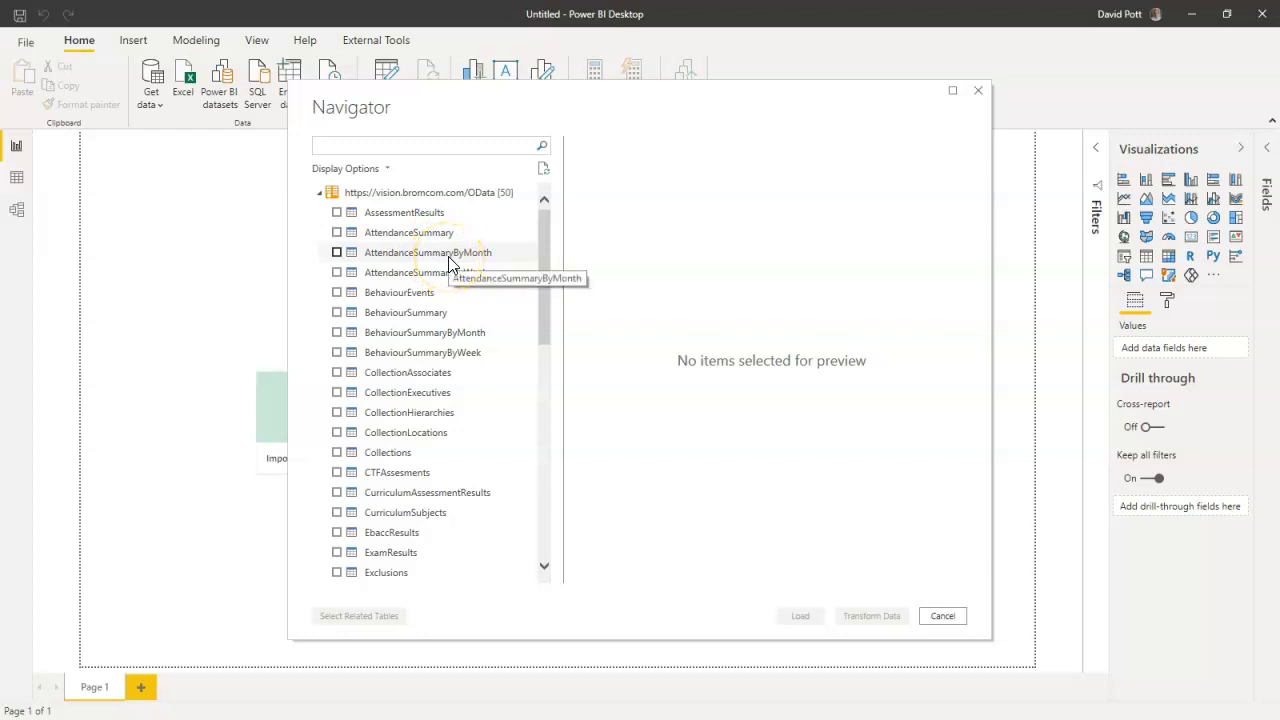
left_click(449, 276)
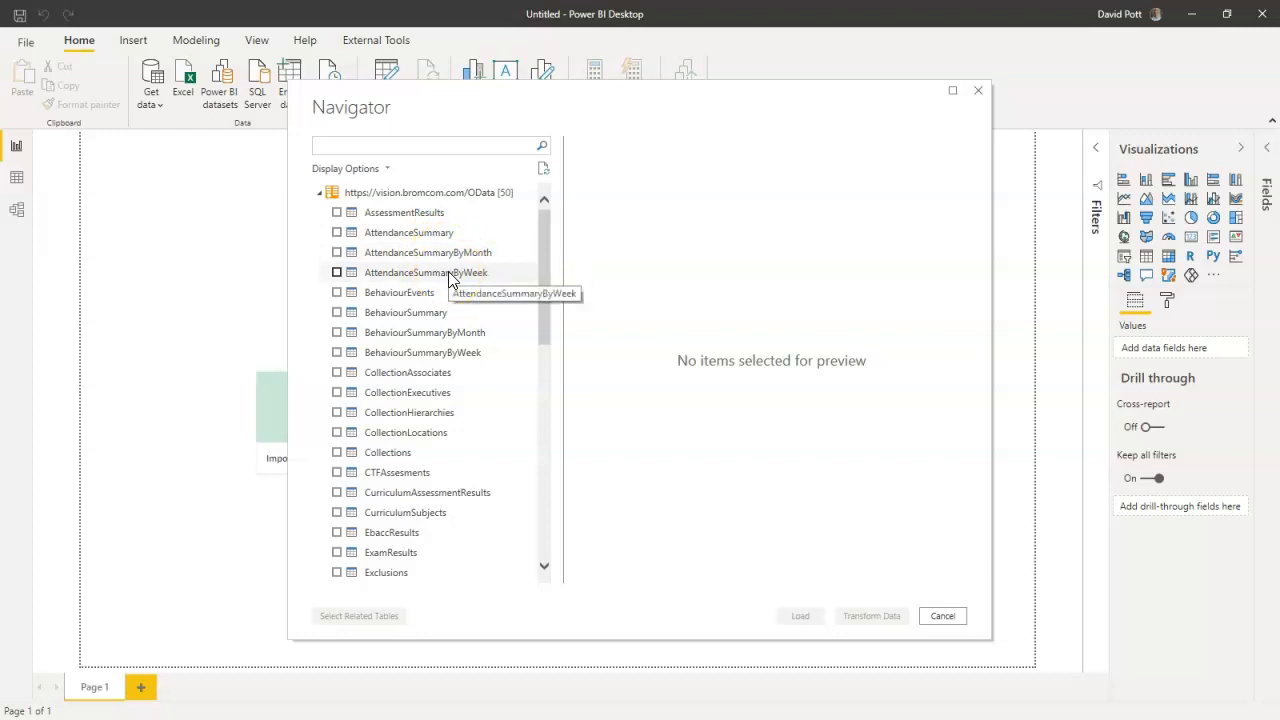
scroll(449, 391, "down", 4)
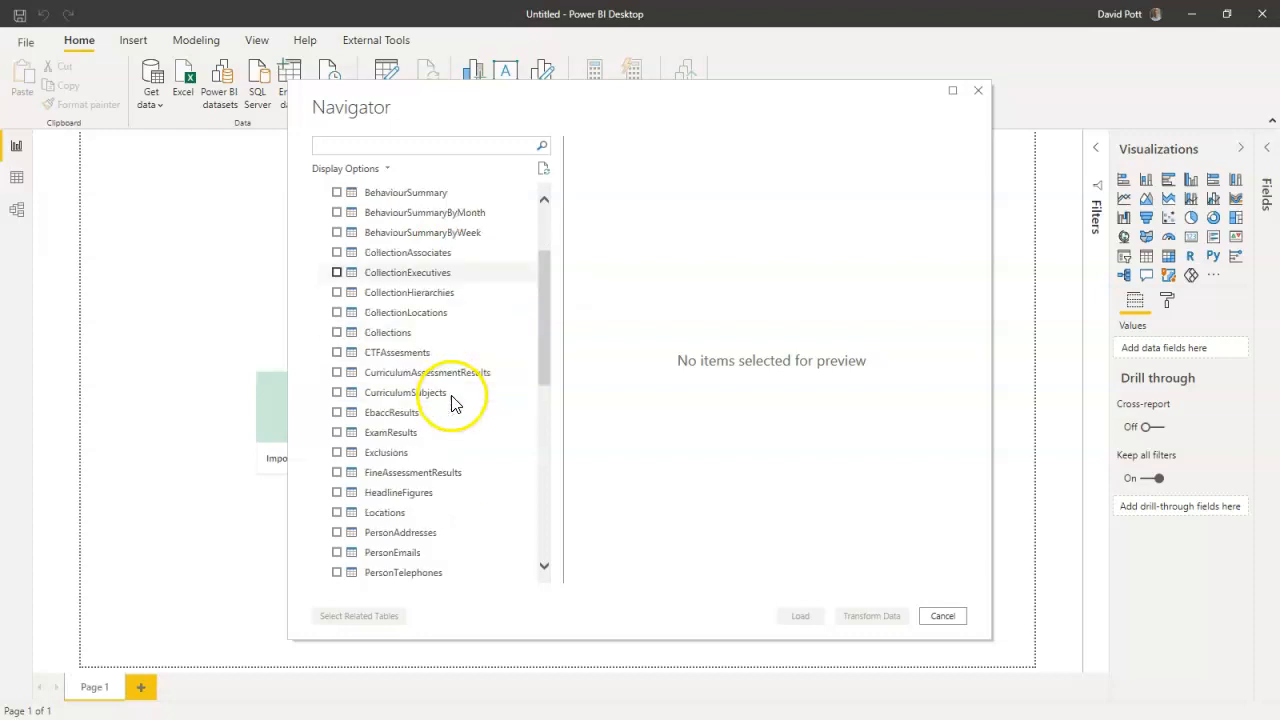
scroll(452, 395, "down", 6)
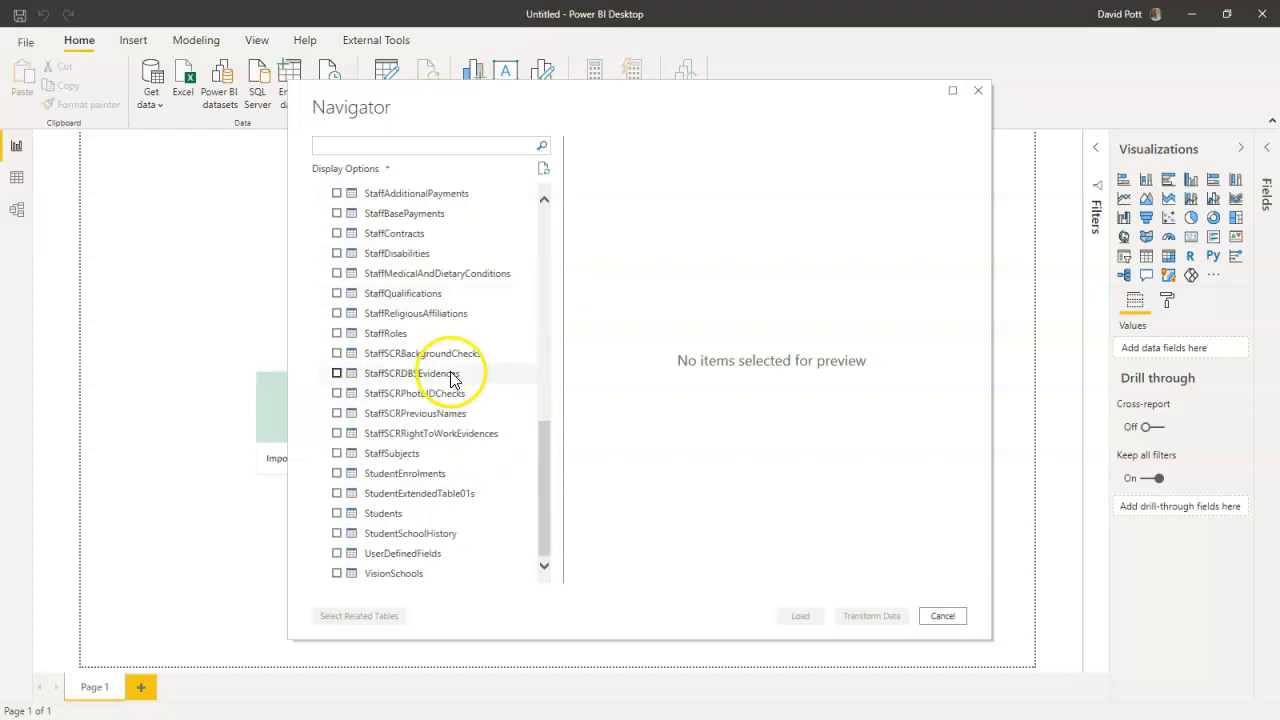
Step: Select the Students and AttendanceSummaryByWeek tables and open them for transformation in a maximized Power Query Editor
left_click(337, 513)
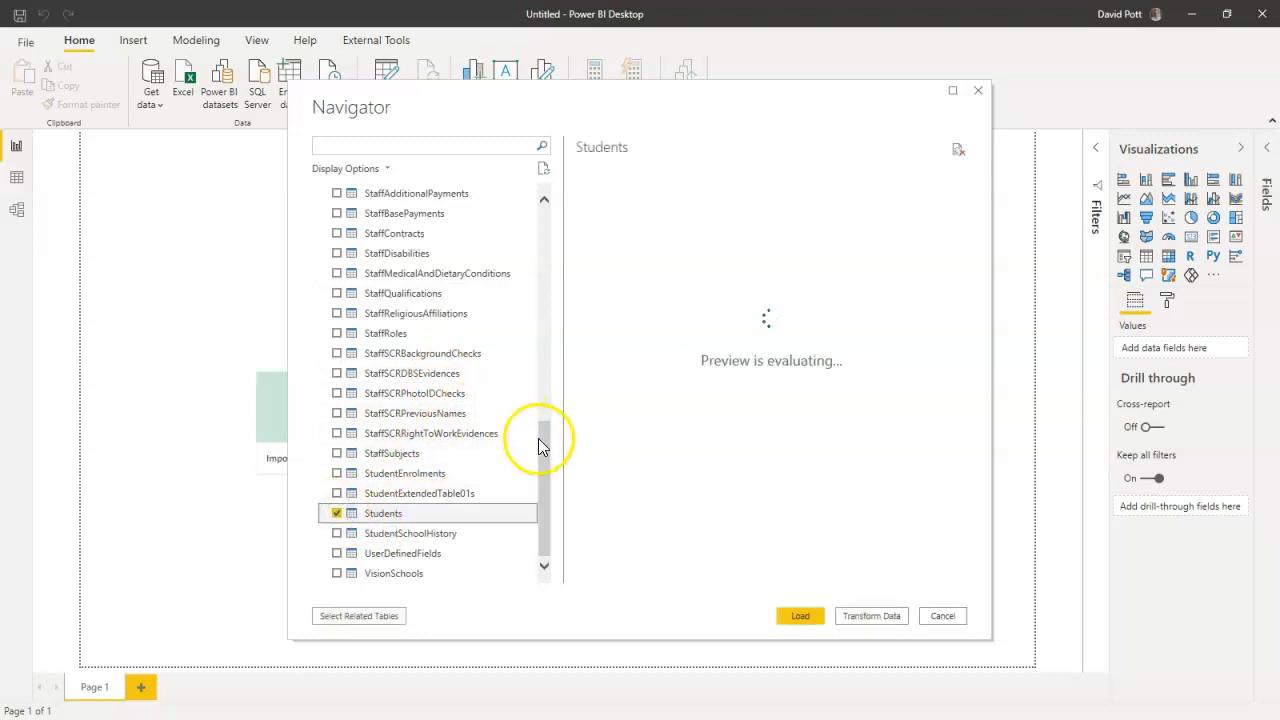
left_click_drag(541, 442, 580, 217)
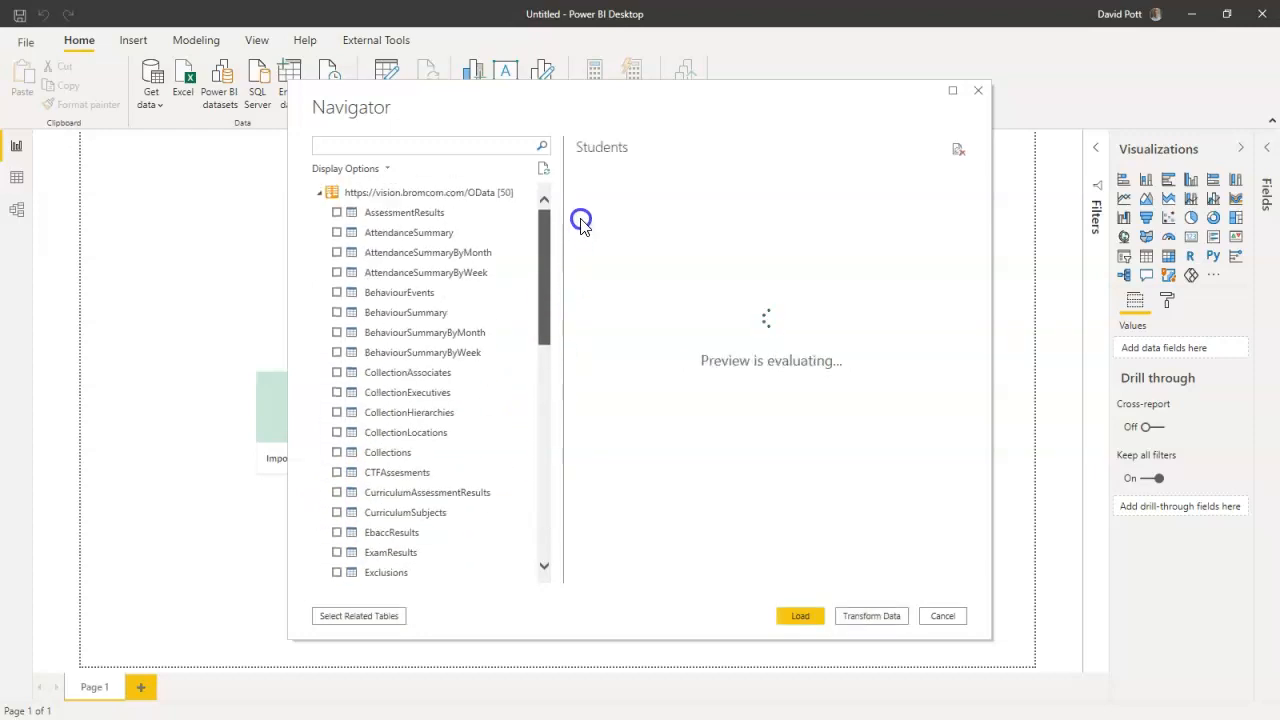
left_click(337, 273)
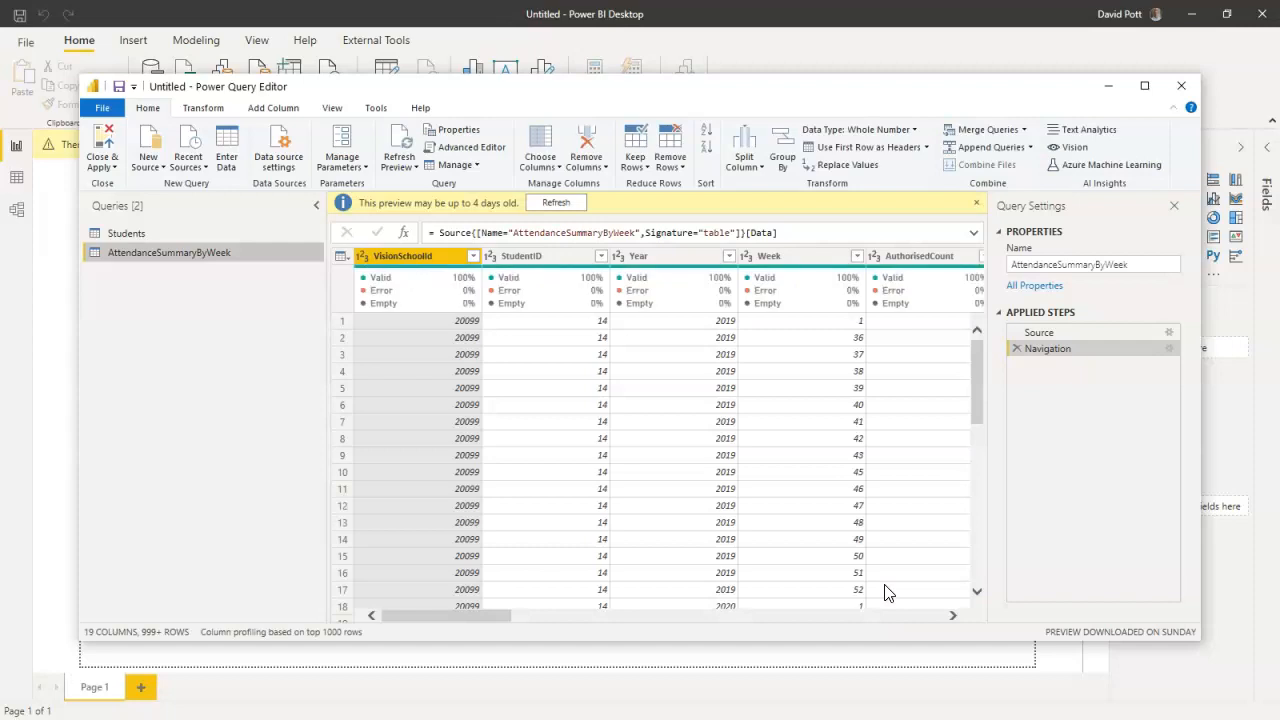
double_click(975, 86)
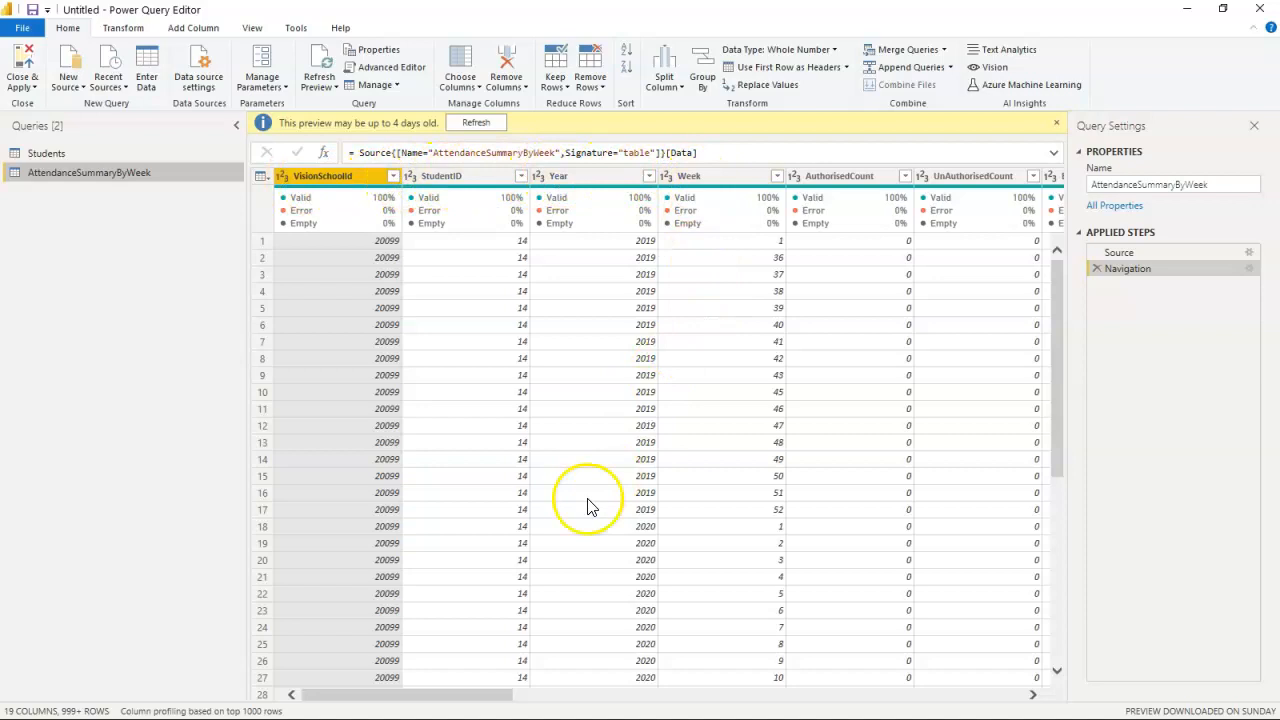
Step: Review the columns of the AttendanceSummaryByWeek and Students queries, and close the editor with the queries applied to load the data
left_click_drag(500, 696, 756, 712)
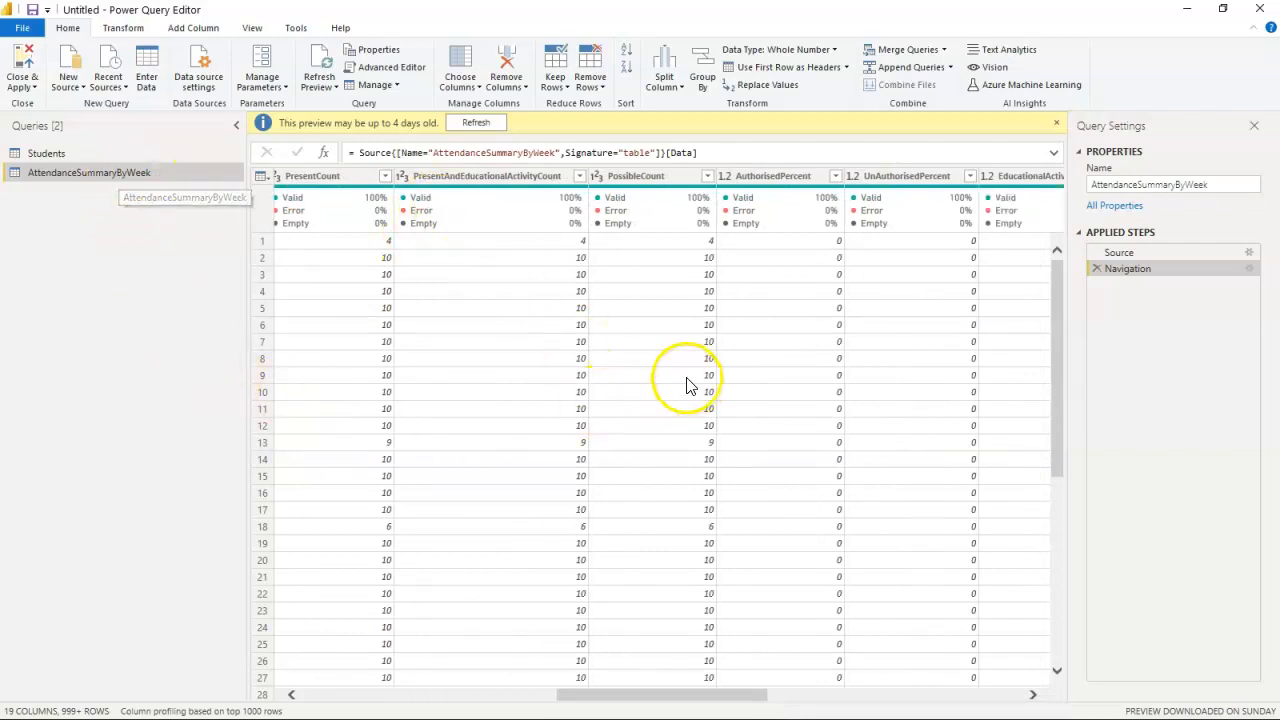
left_click(68, 156)
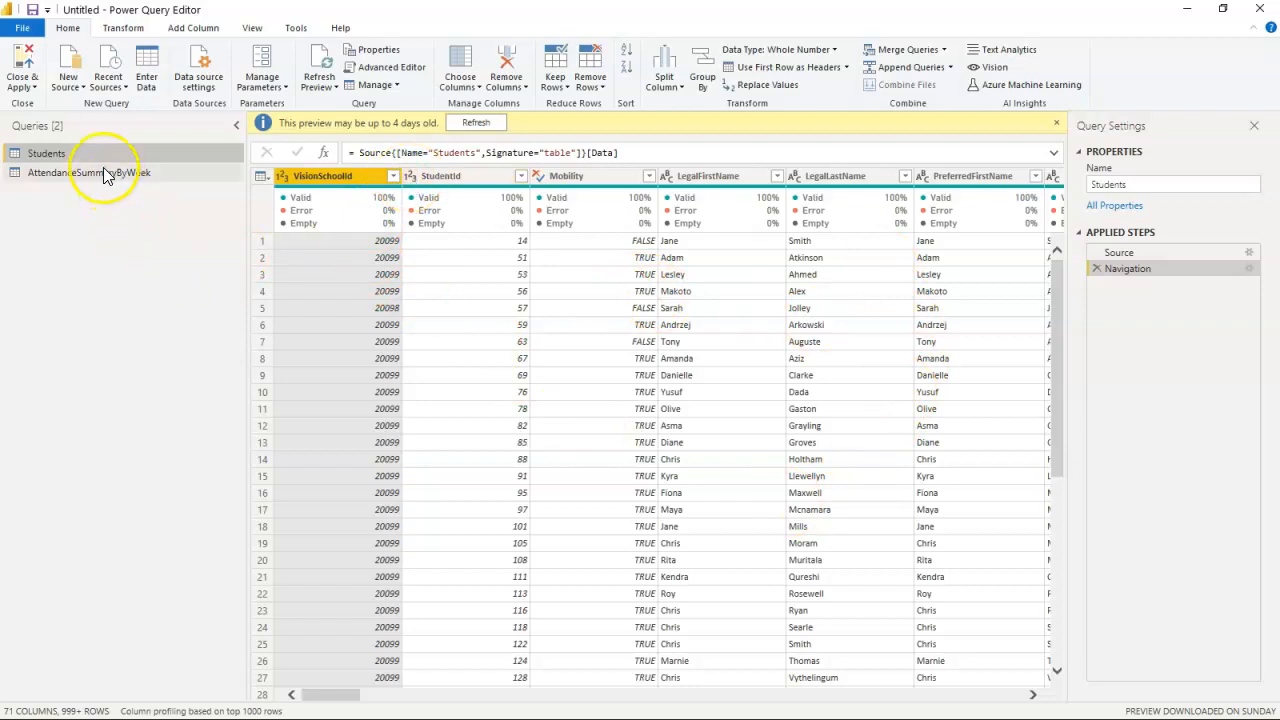
left_click(27, 90)
left_click(38, 104)
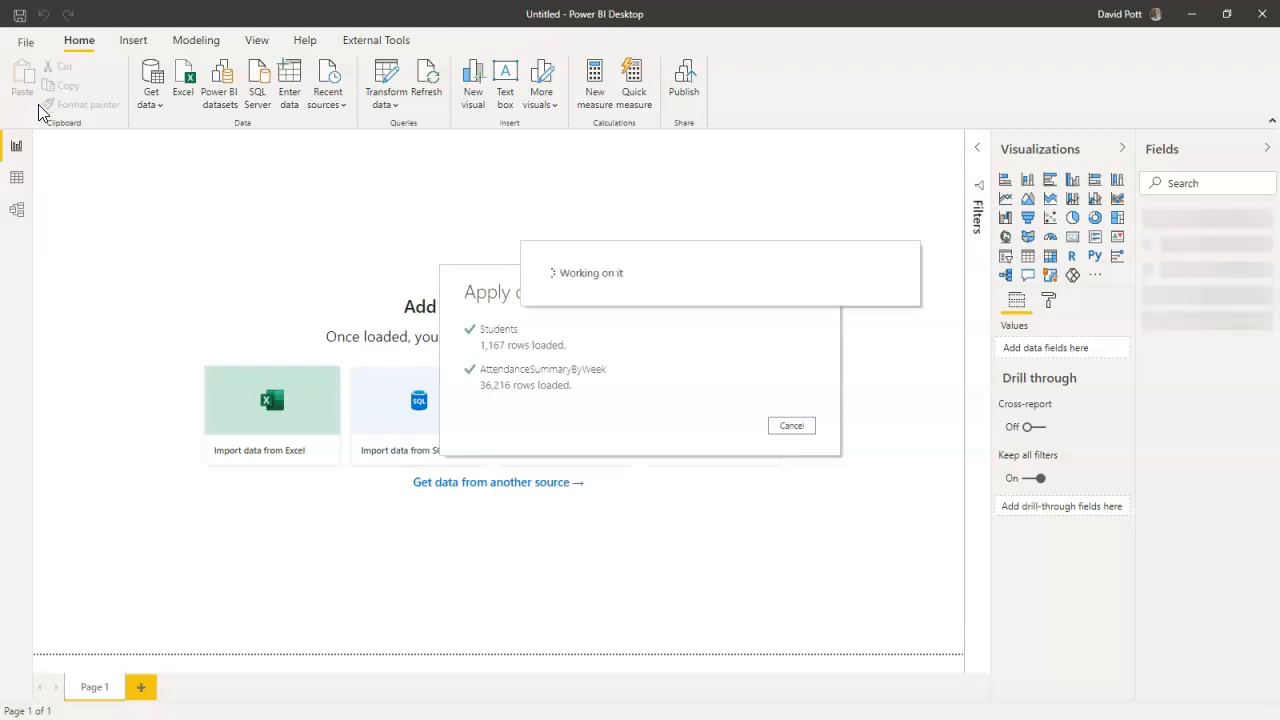
Step: Inspect the fields of the loaded Students table, collapse it and expand the AttendanceSummaryByWeek table's fields
left_click(401, 107)
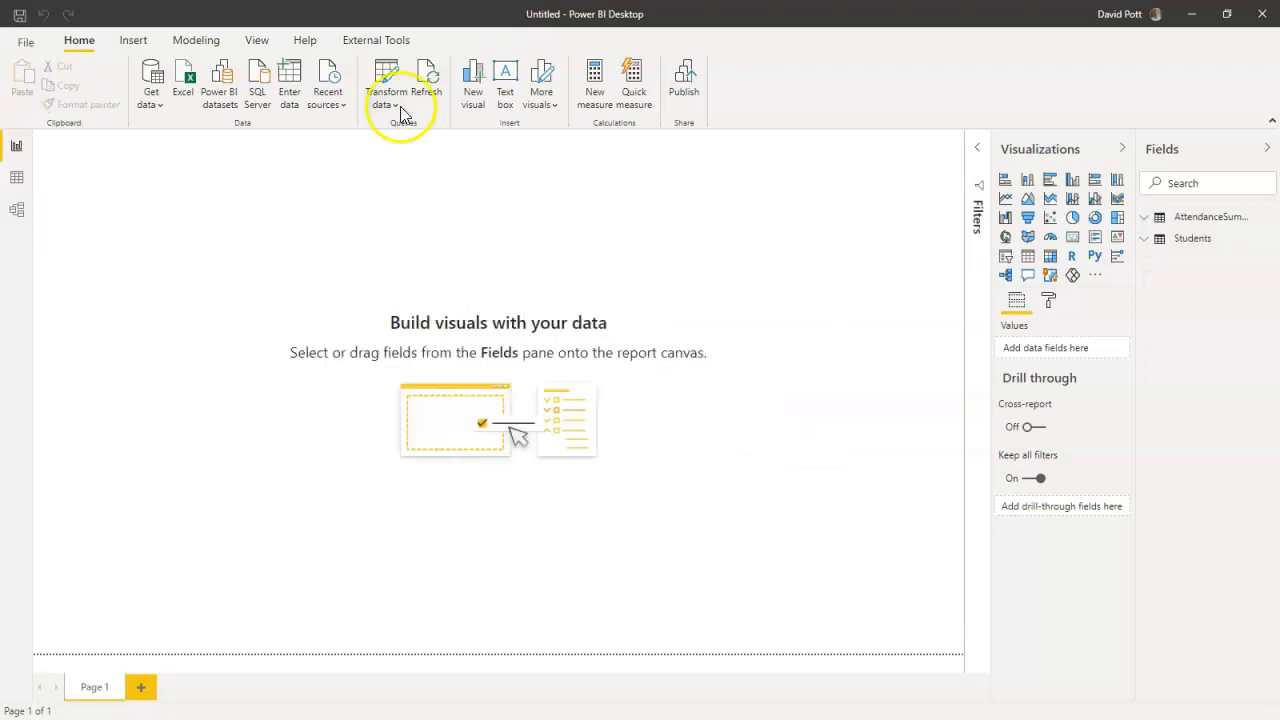
left_click(1146, 242)
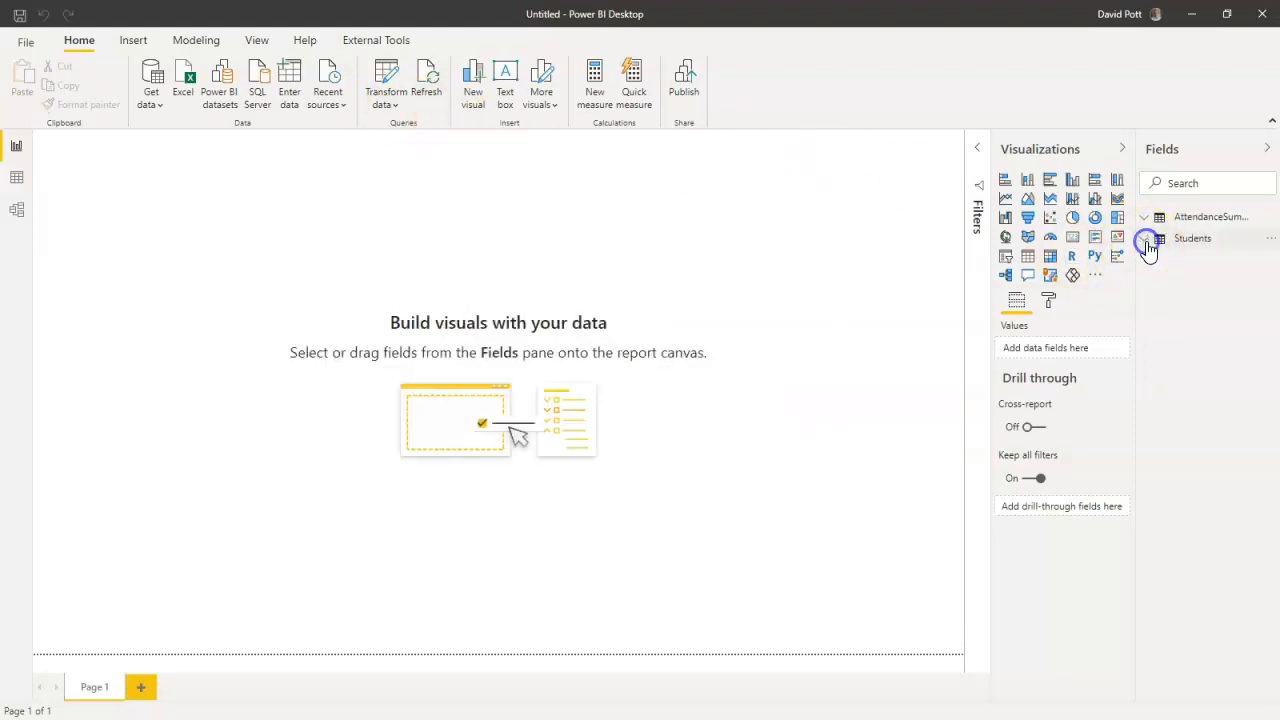
left_click(1150, 246)
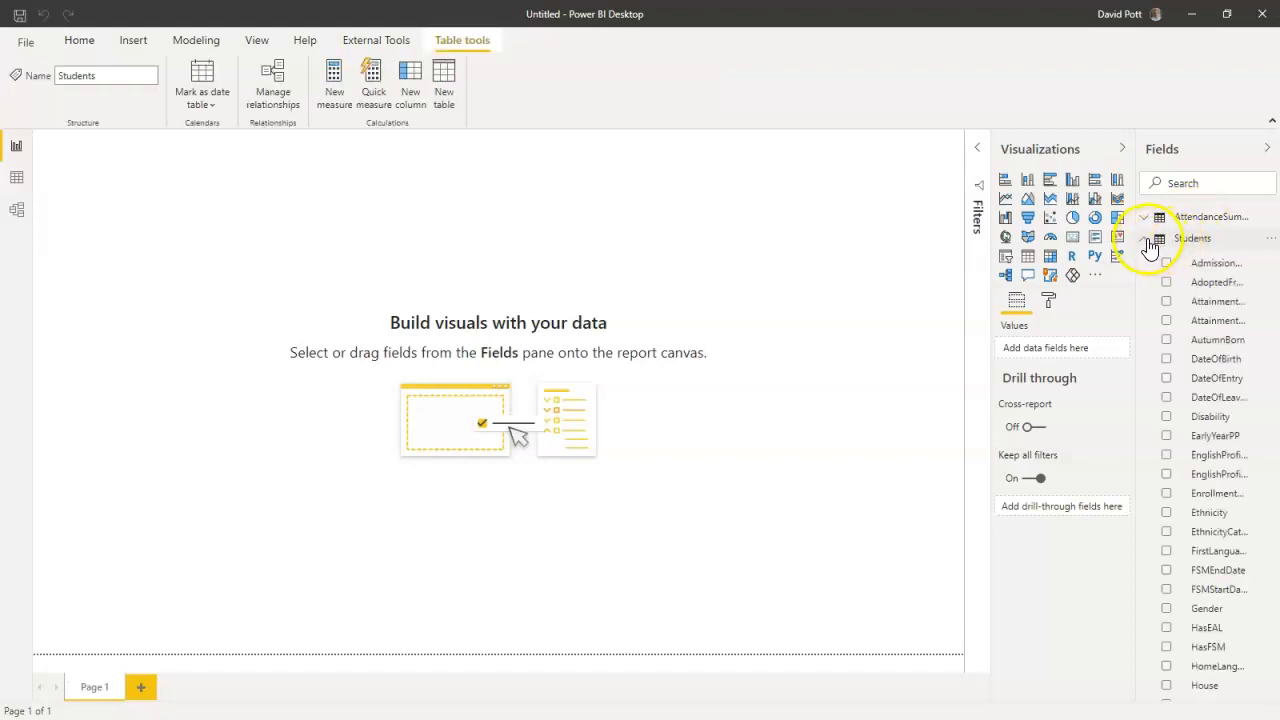
left_click(1146, 238)
left_click(1145, 220)
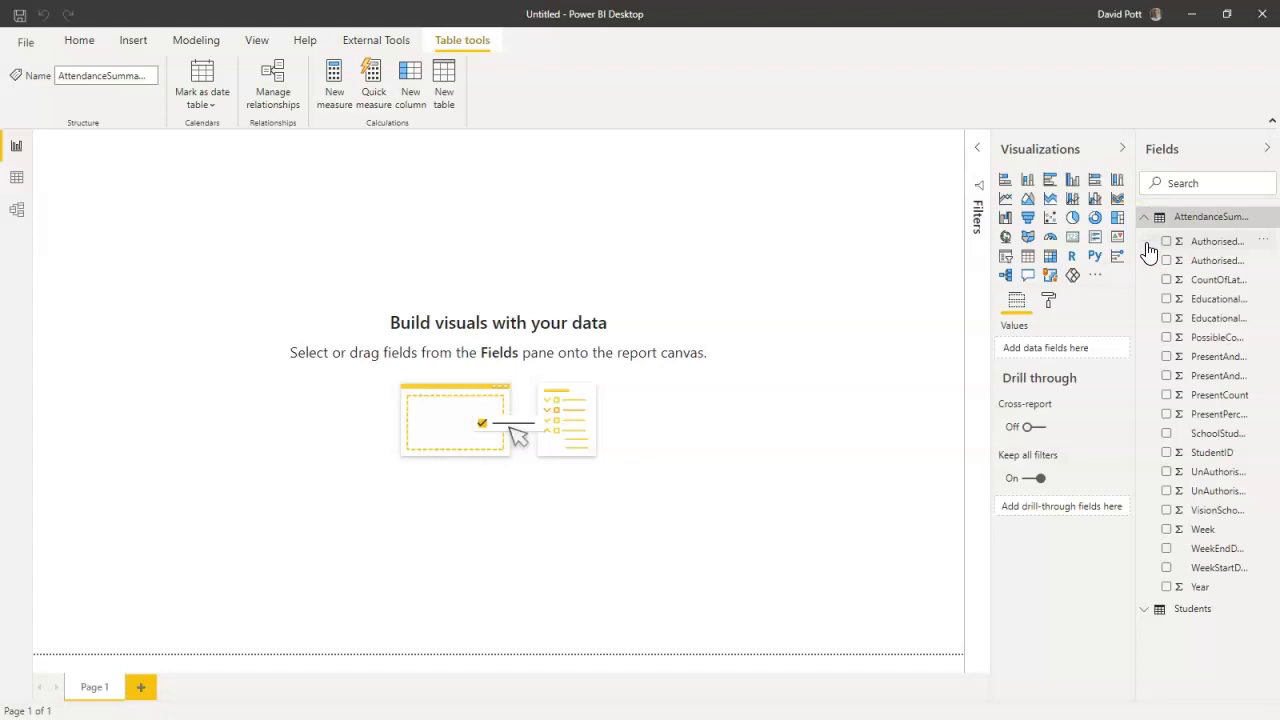